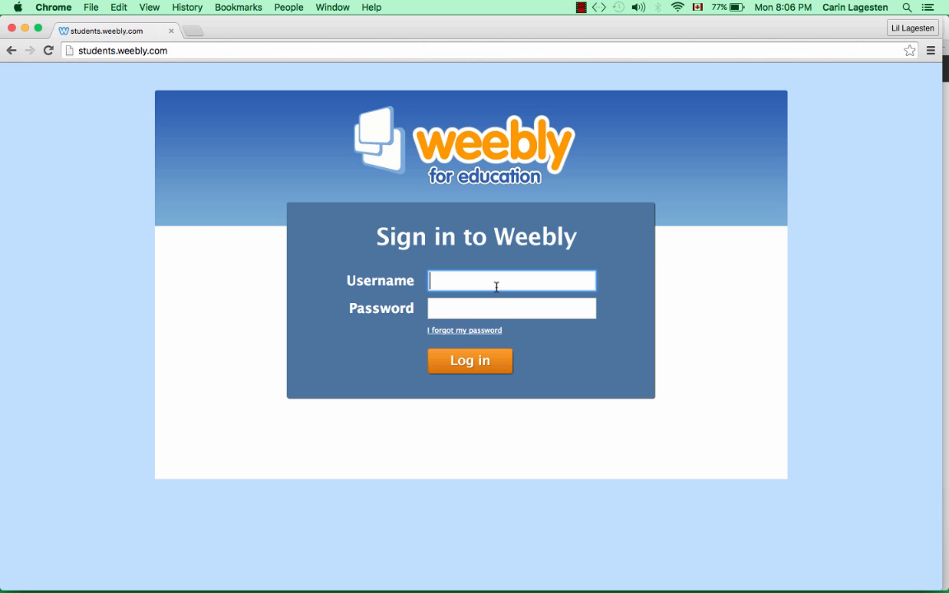
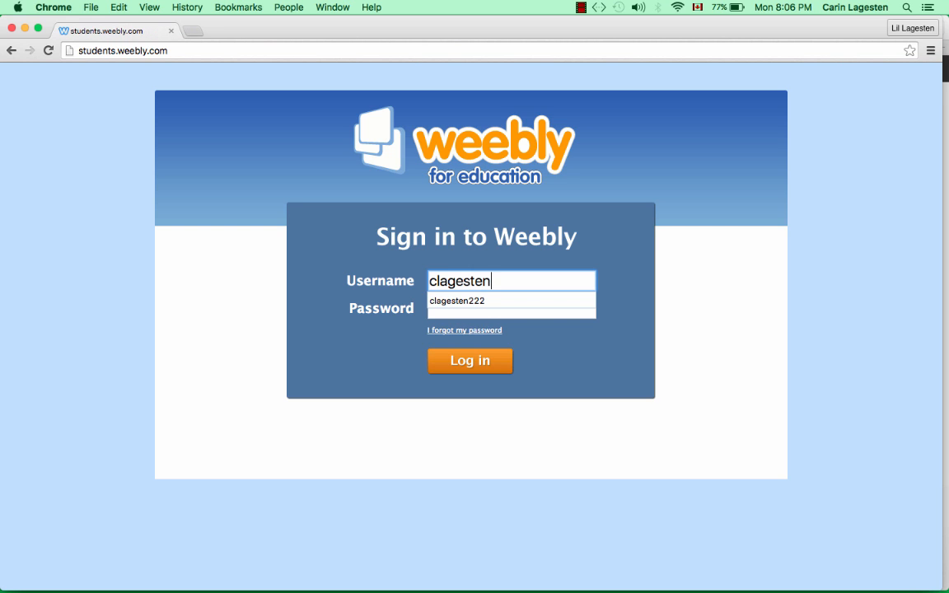
- Sign in with the student username and password, then begin deleting the unpublished My Site
{"action": "left_click", "coordinate": [548, 314]}
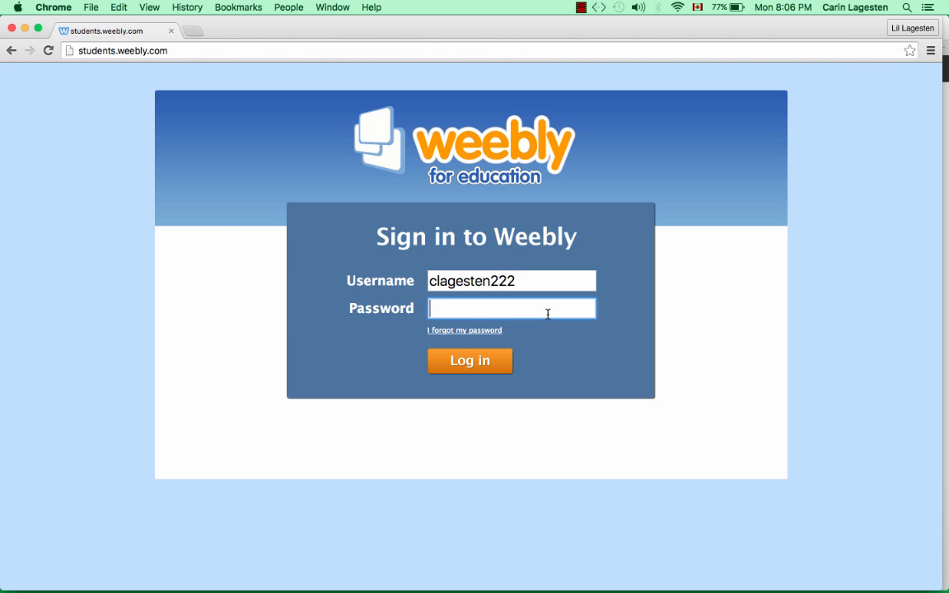
{"action": "type", "text": "********"}
{"action": "key", "text": "Return"}
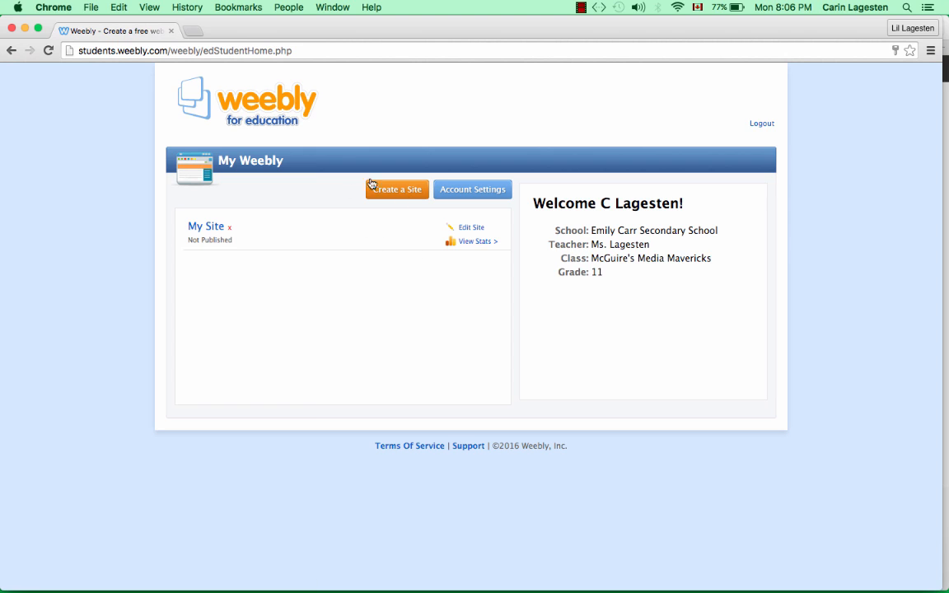
{"action": "left_click", "coordinate": [231, 230]}
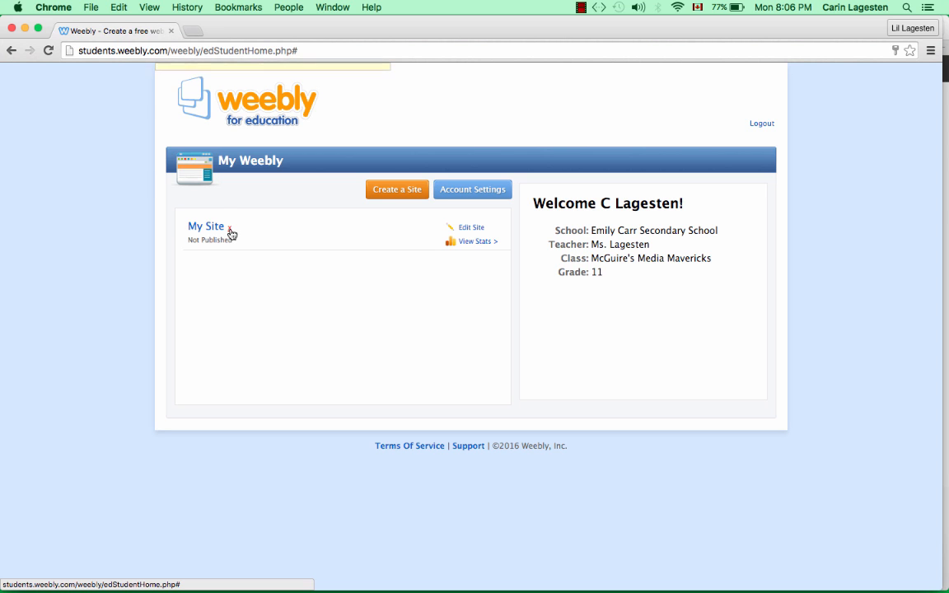
- Confirm deleting the old site and reserve an available weebly.com subdomain based on 'maver' with '2' added
{"action": "left_click", "coordinate": [210, 171]}
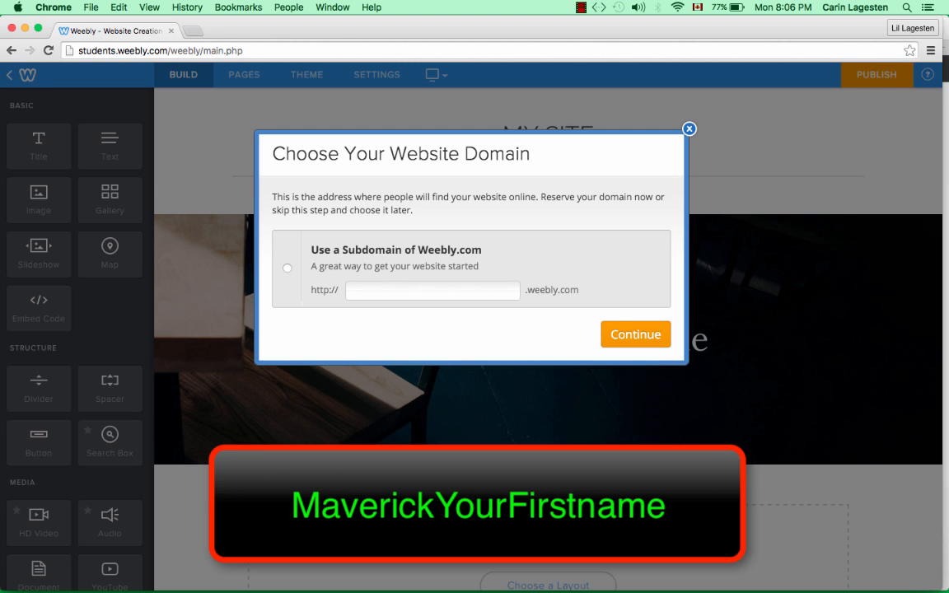
{"action": "left_click", "coordinate": [392, 289]}
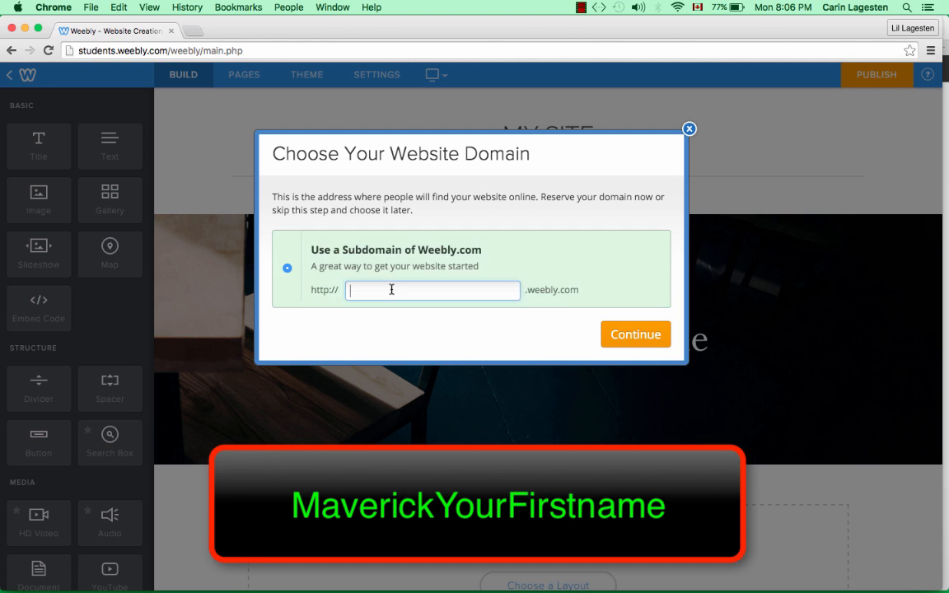
{"action": "type", "text": "maver"}
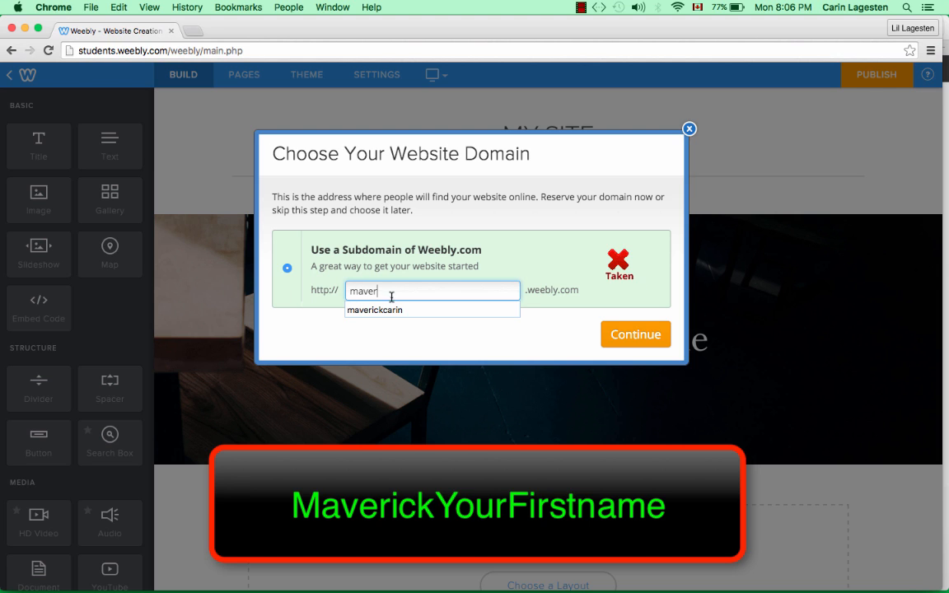
{"action": "left_click", "coordinate": [387, 311]}
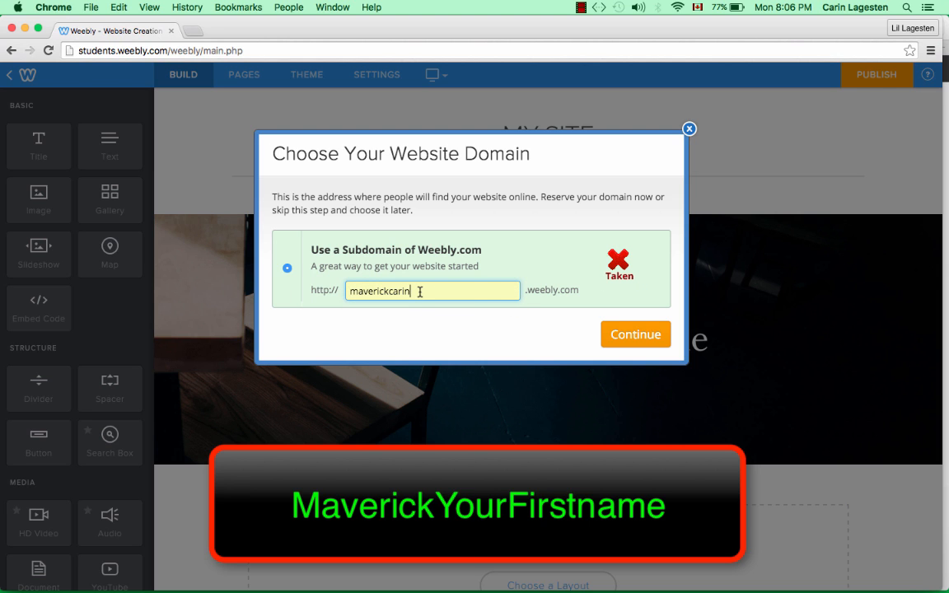
{"action": "left_click", "coordinate": [421, 292]}
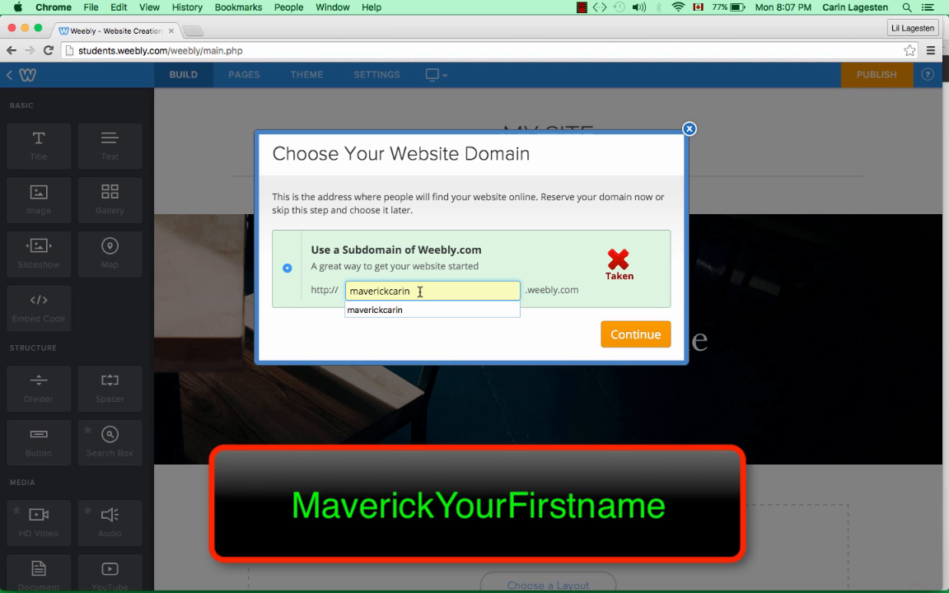
{"action": "type", "text": "2"}
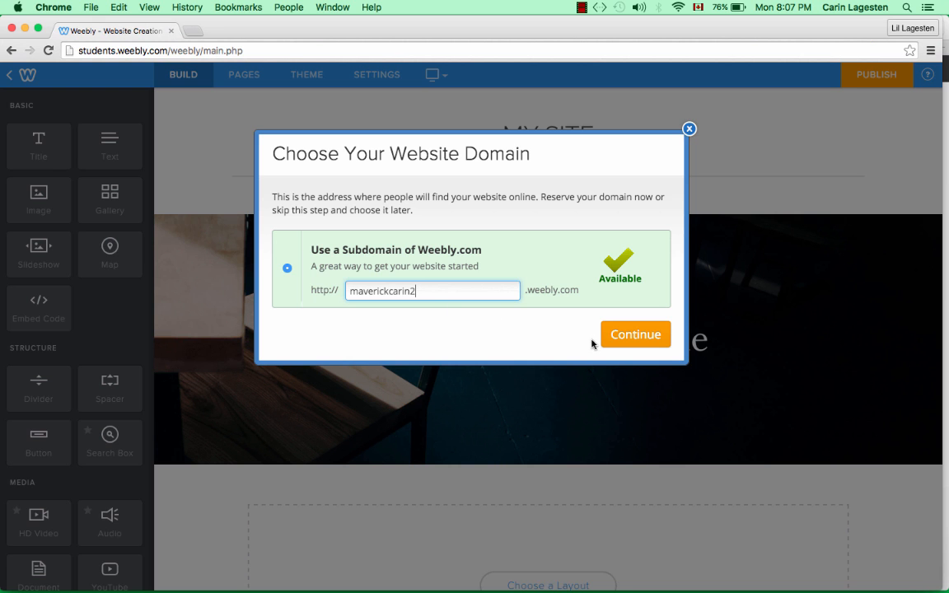
{"action": "left_click", "coordinate": [650, 335]}
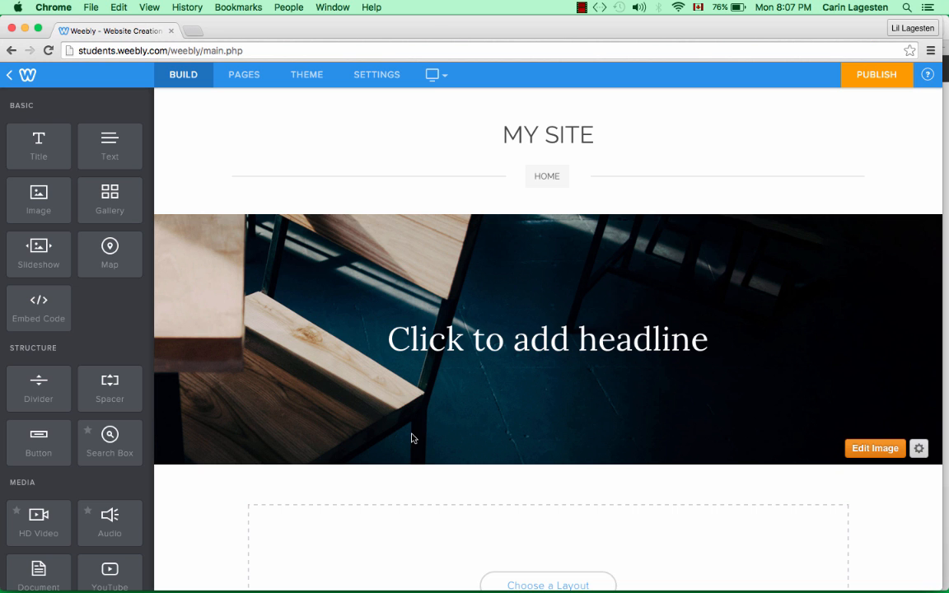
- Replace the banner headline placeholder with the teacher's name followed by 's Blog'
{"action": "scroll", "coordinate": [411, 434], "scroll_direction": "down", "scroll_amount": 2}
{"action": "scroll", "coordinate": [411, 434], "scroll_direction": "up", "scroll_amount": 2}
{"action": "scroll", "coordinate": [412, 431], "scroll_direction": "down", "scroll_amount": 1}
{"action": "scroll", "coordinate": [412, 431], "scroll_direction": "up", "scroll_amount": 1}
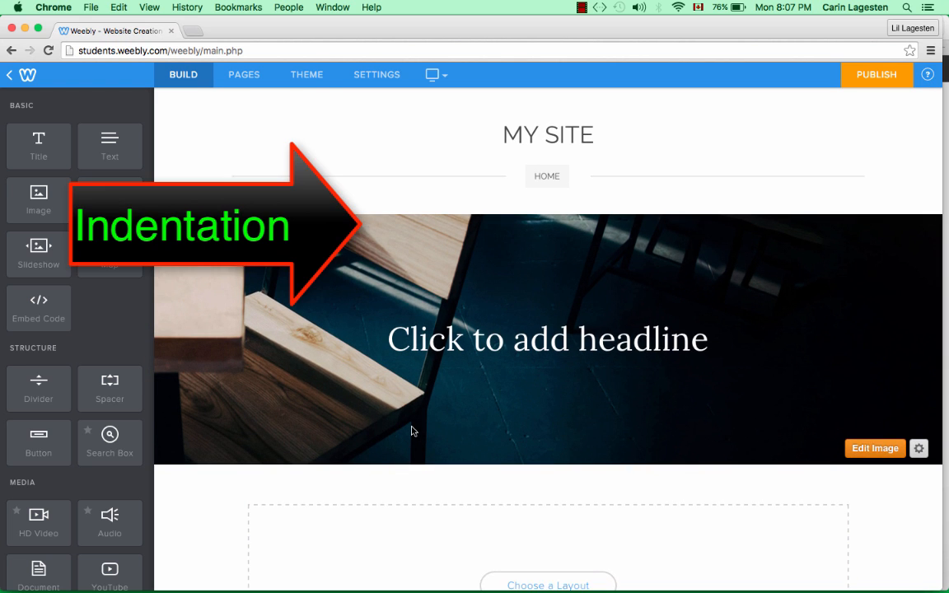
{"action": "scroll", "coordinate": [412, 431], "scroll_direction": "down", "scroll_amount": 1}
{"action": "scroll", "coordinate": [412, 431], "scroll_direction": "up", "scroll_amount": 1}
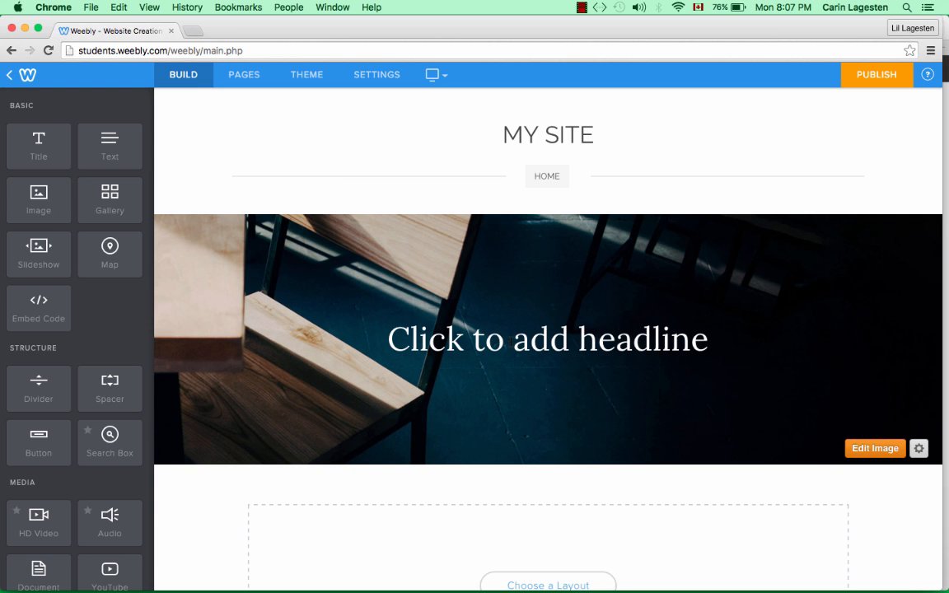
{"action": "left_click", "coordinate": [502, 335]}
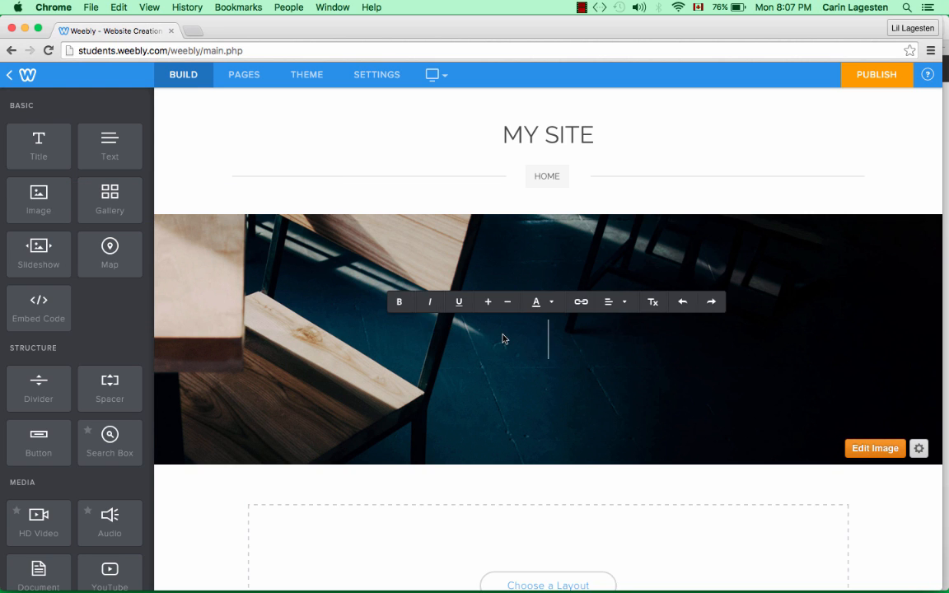
{"action": "type", "text": "M"}
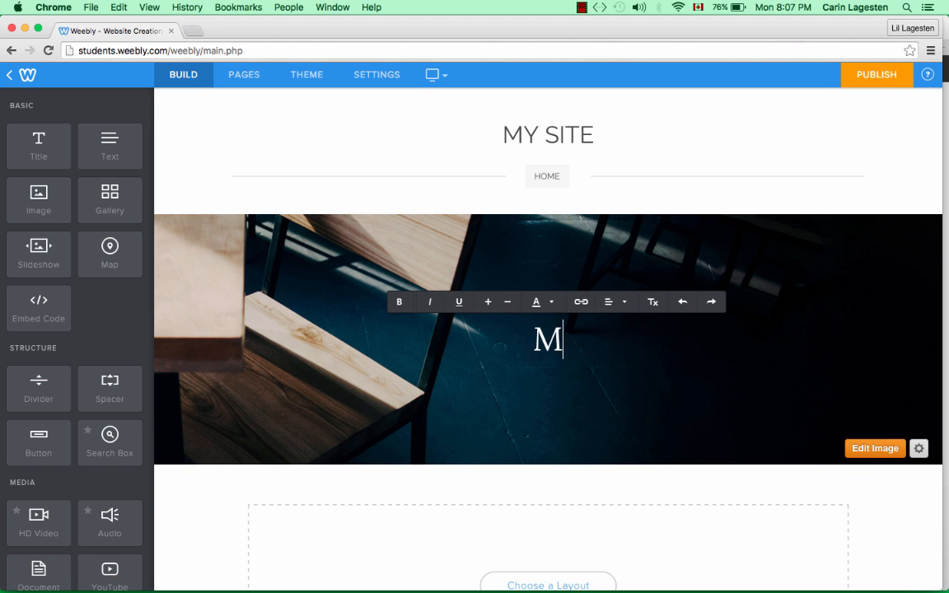
{"action": "type", "text": "s. L"}
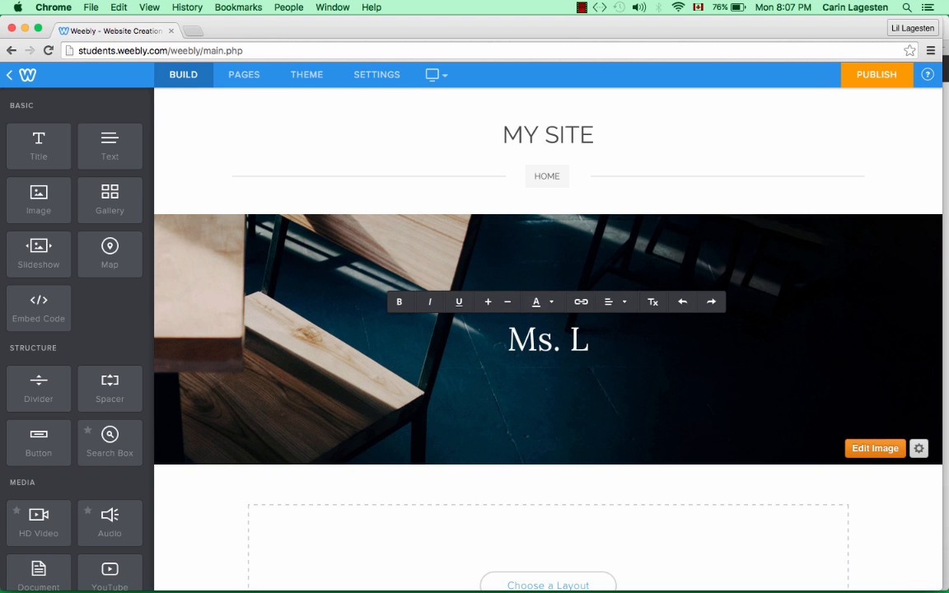
{"action": "type", "text": "agesten"}
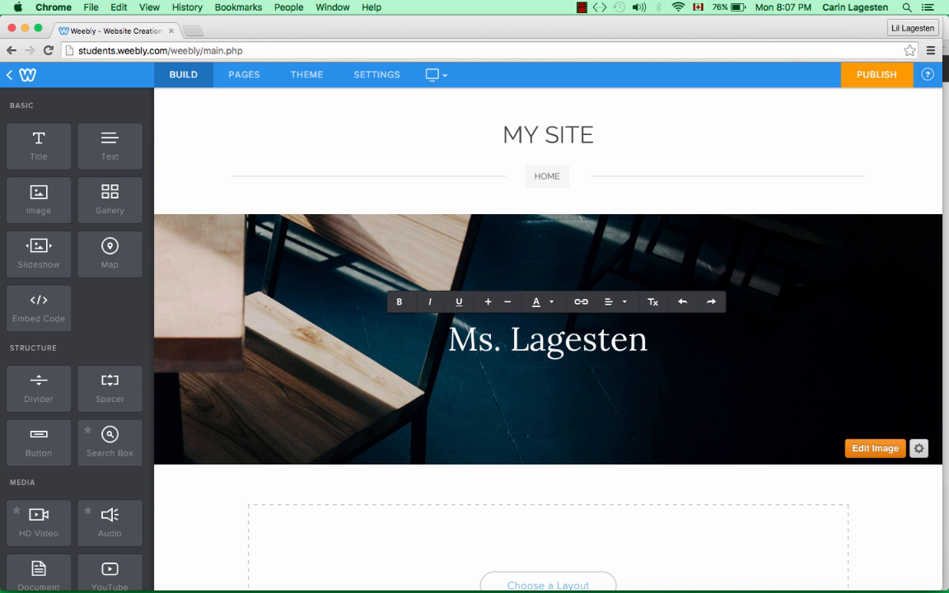
{"action": "type", "text": "'s Blog"}
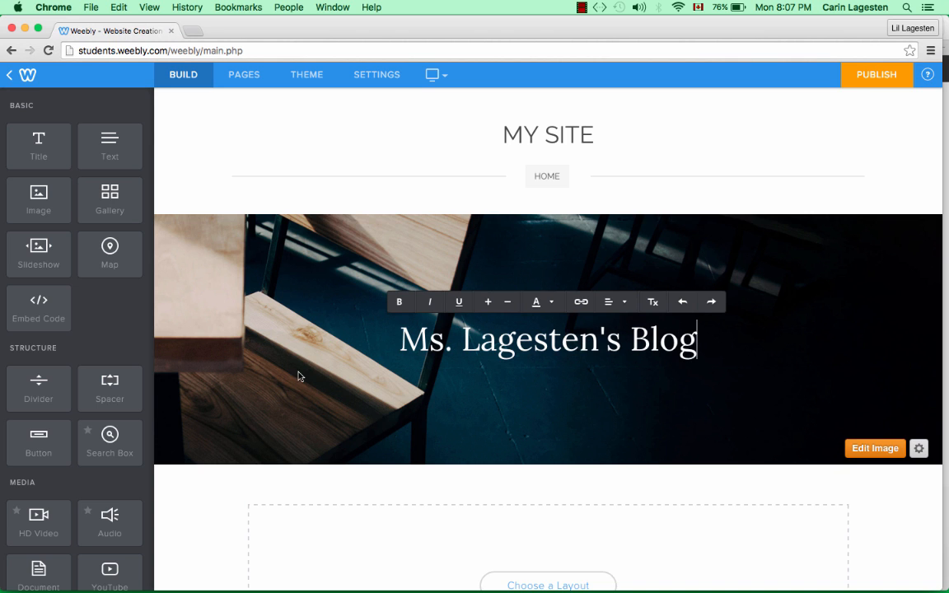
{"action": "left_click", "coordinate": [875, 448]}
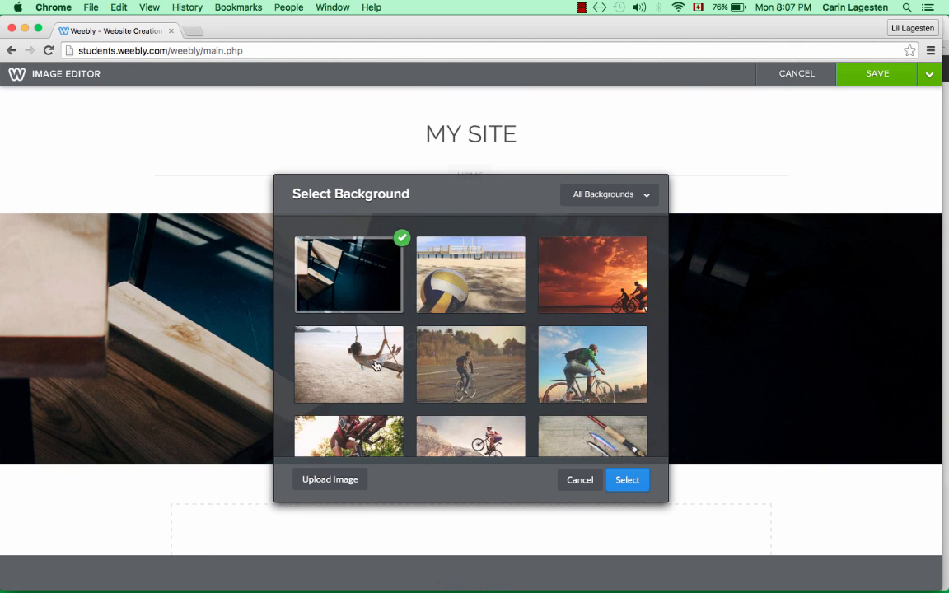
- Set the banner background to the sepia rowing-crew photo and save it to all pages
{"action": "scroll", "coordinate": [375, 365], "scroll_direction": "down", "scroll_amount": 5}
{"action": "scroll", "coordinate": [375, 365], "scroll_direction": "down", "scroll_amount": 10}
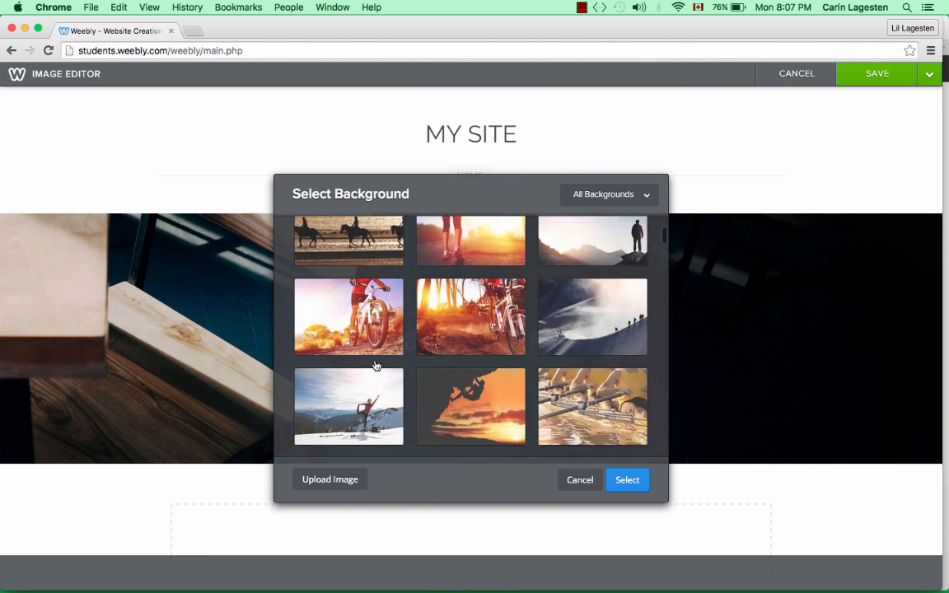
{"action": "left_click", "coordinate": [375, 365]}
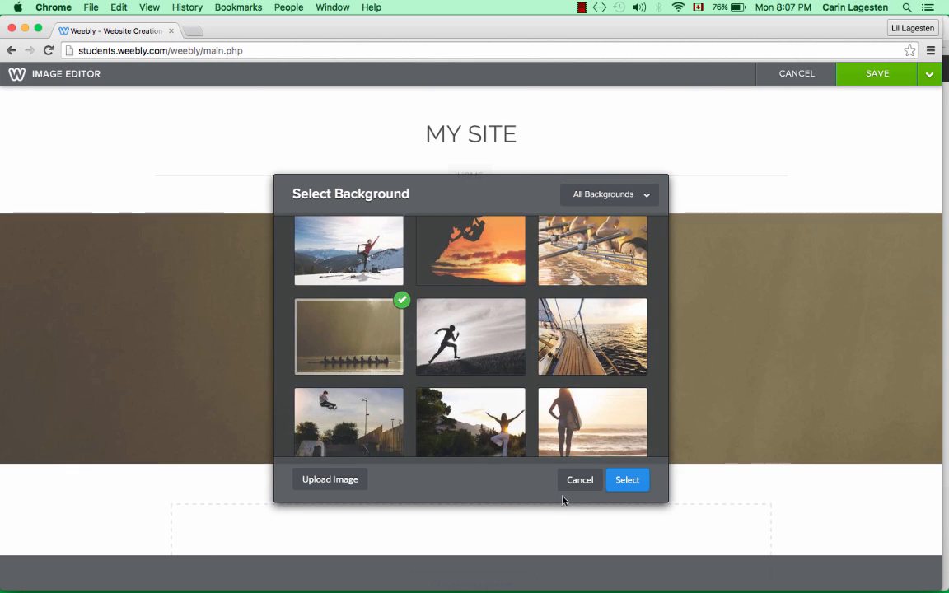
{"action": "left_click", "coordinate": [629, 481]}
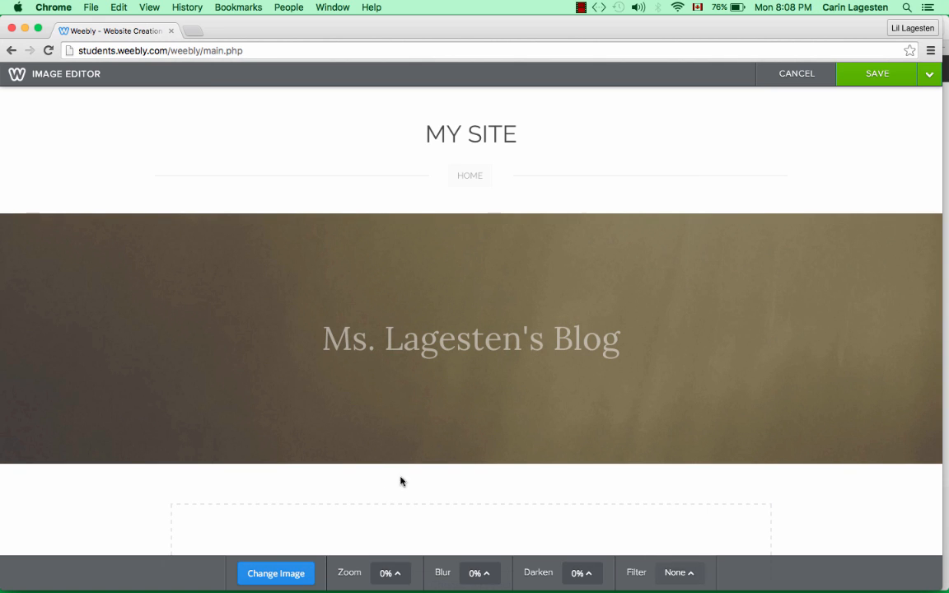
{"action": "left_click", "coordinate": [879, 78]}
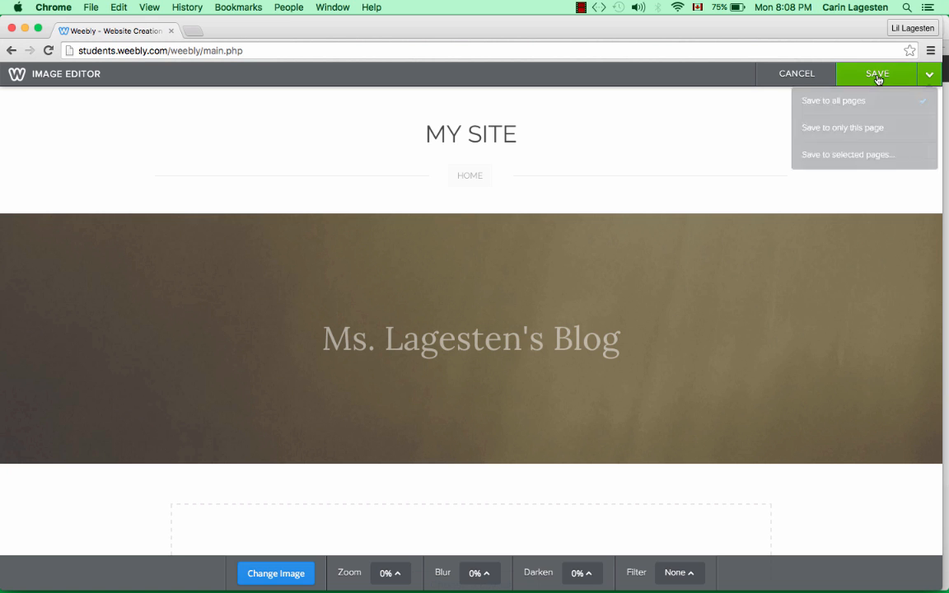
{"action": "mouse_move", "coordinate": [879, 79]}
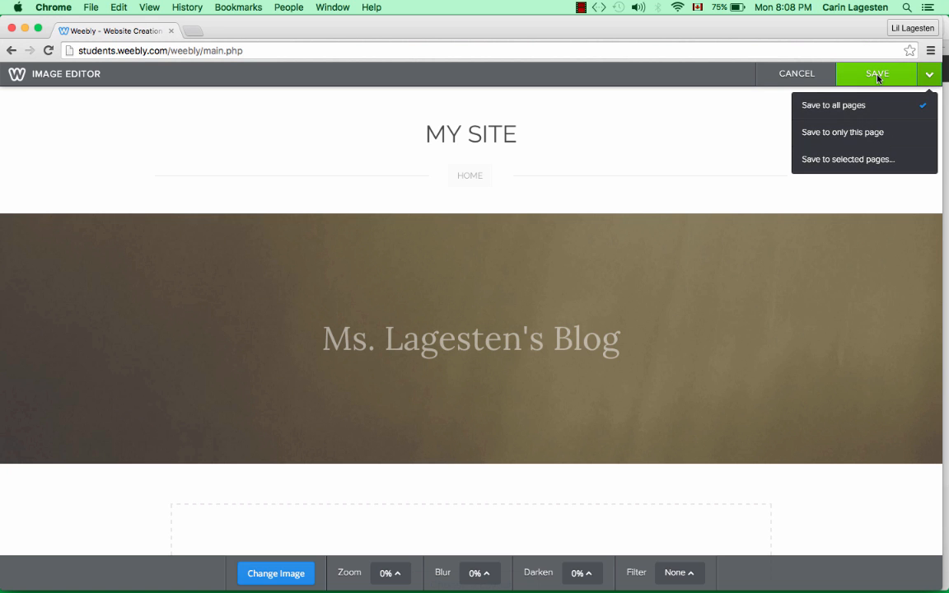
{"action": "left_click", "coordinate": [802, 105]}
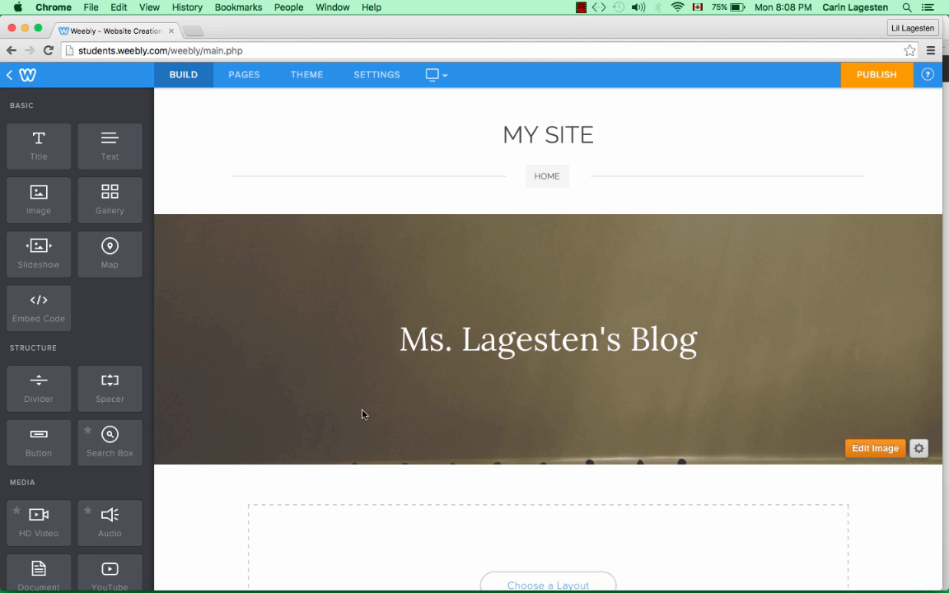
- Add a Text block below the banner and fill it with a line of random characters
{"action": "scroll", "coordinate": [362, 414], "scroll_direction": "down", "scroll_amount": 5}
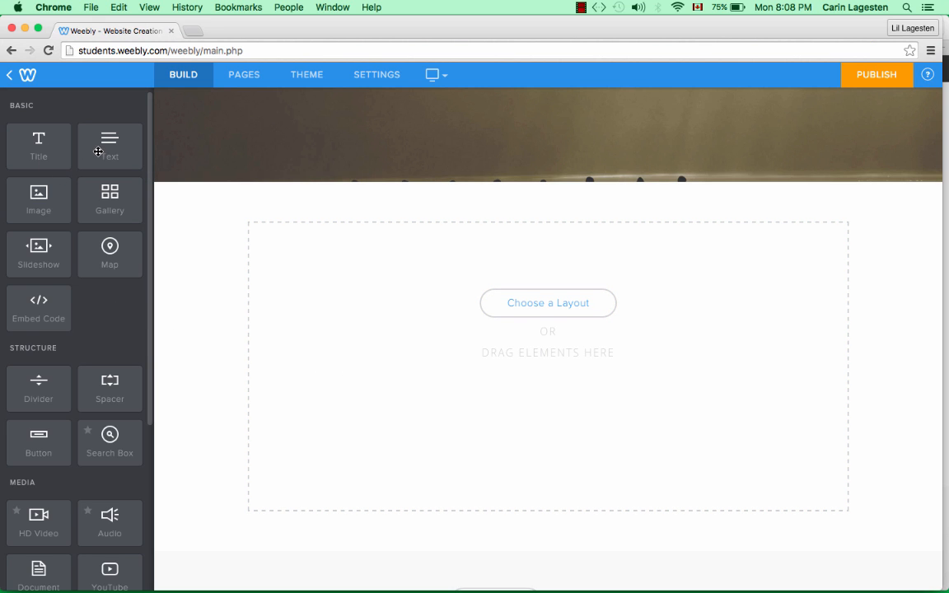
{"action": "left_click_drag", "start_coordinate": [88, 138], "coordinate": [437, 367]}
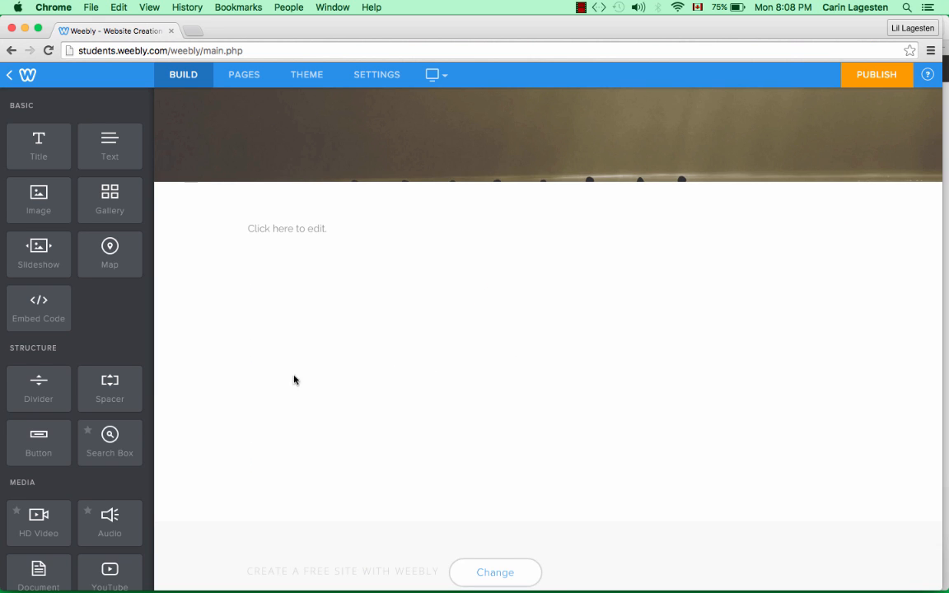
{"action": "left_click", "coordinate": [310, 227]}
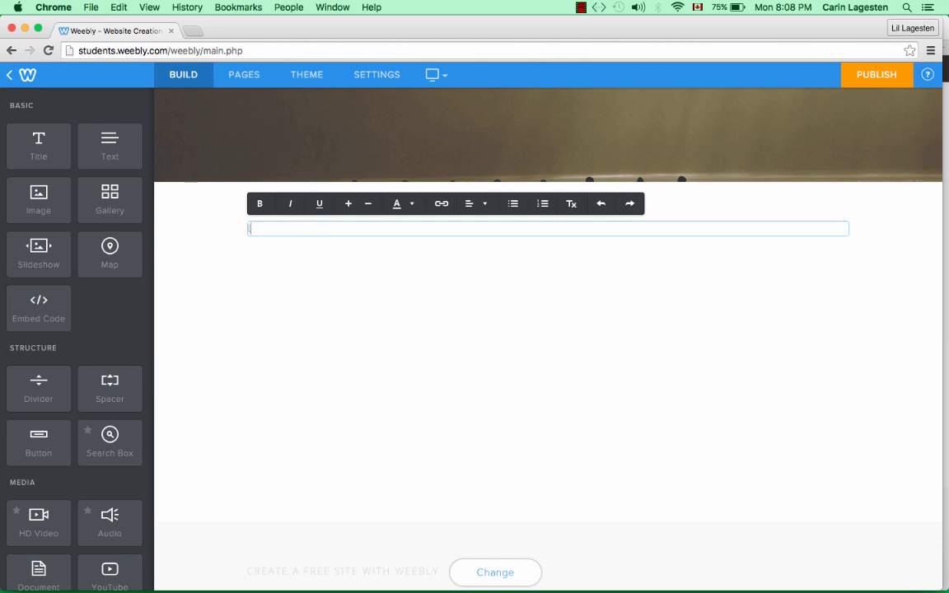
{"action": "type", "text": "ljakjf;jdfkadfk;ja;ldfjk;ladjfl;k"}
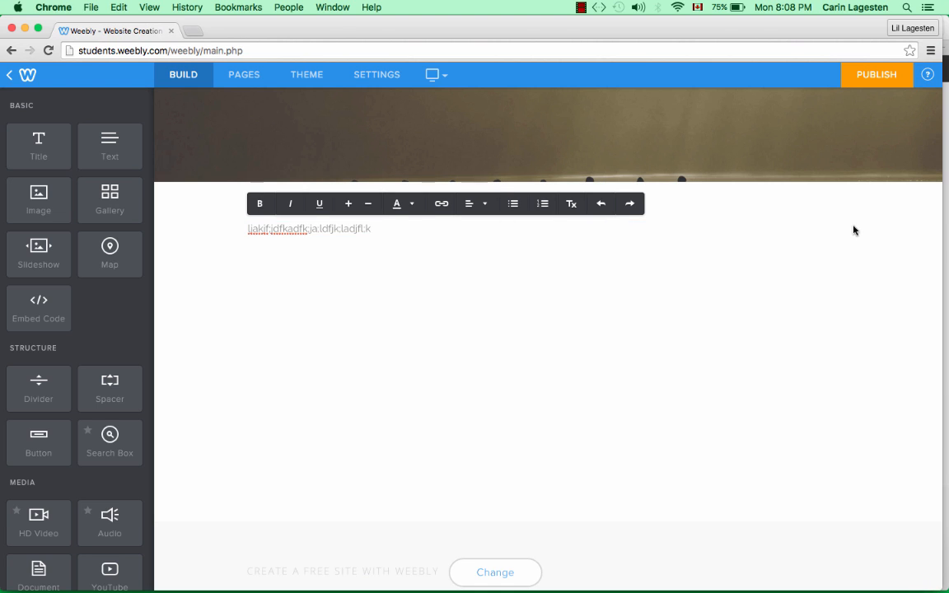
{"action": "left_click", "coordinate": [619, 276]}
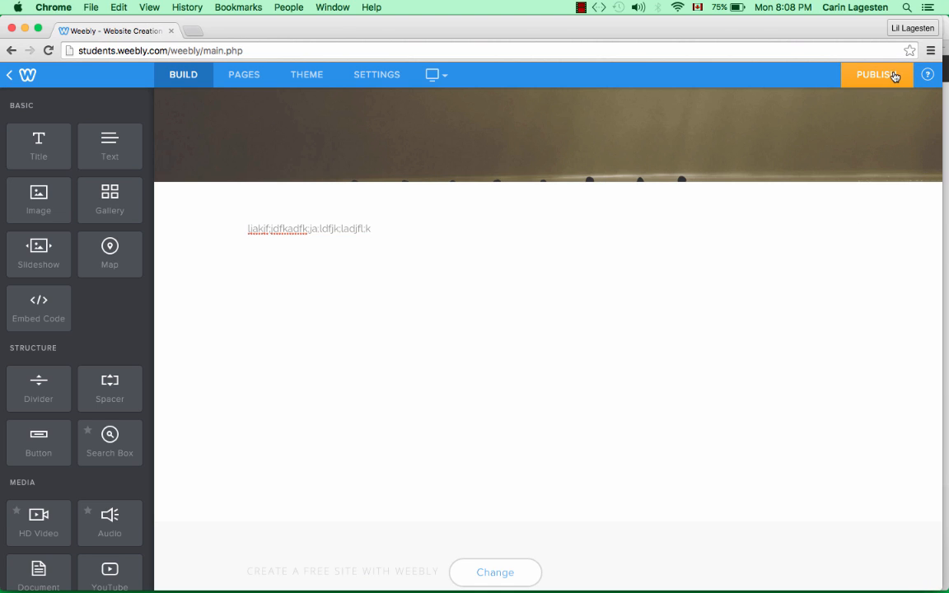
- Publish the site to the suggested weebly.com subdomain and dismiss the Website Published! dialog
{"action": "scroll", "coordinate": [690, 183], "scroll_direction": "up", "scroll_amount": 5}
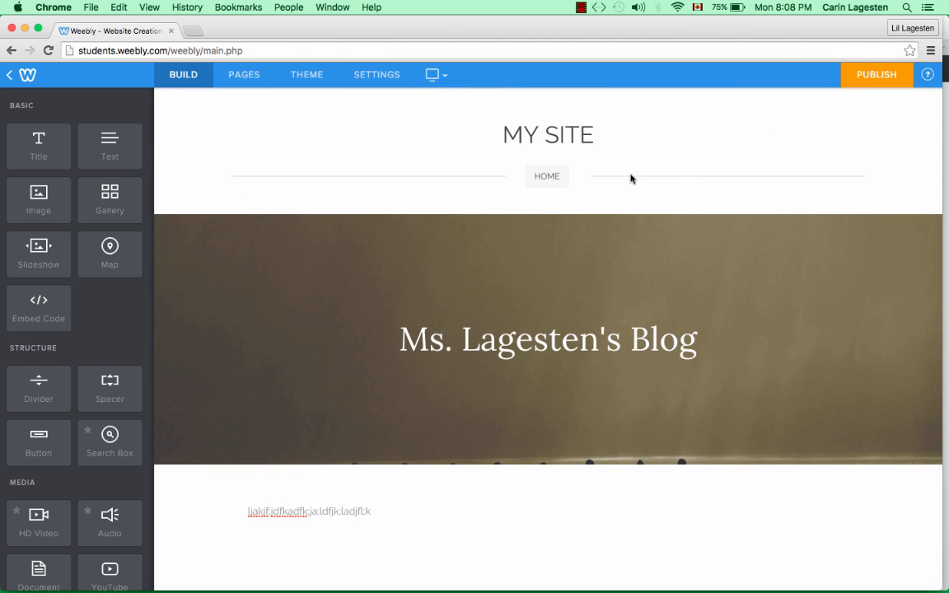
{"action": "left_click", "coordinate": [873, 76]}
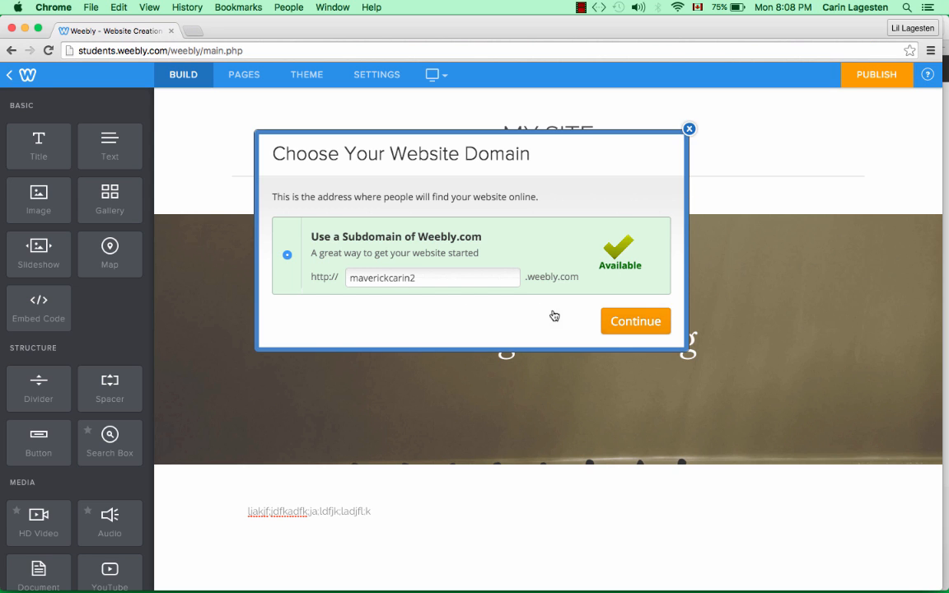
{"action": "left_click", "coordinate": [646, 326]}
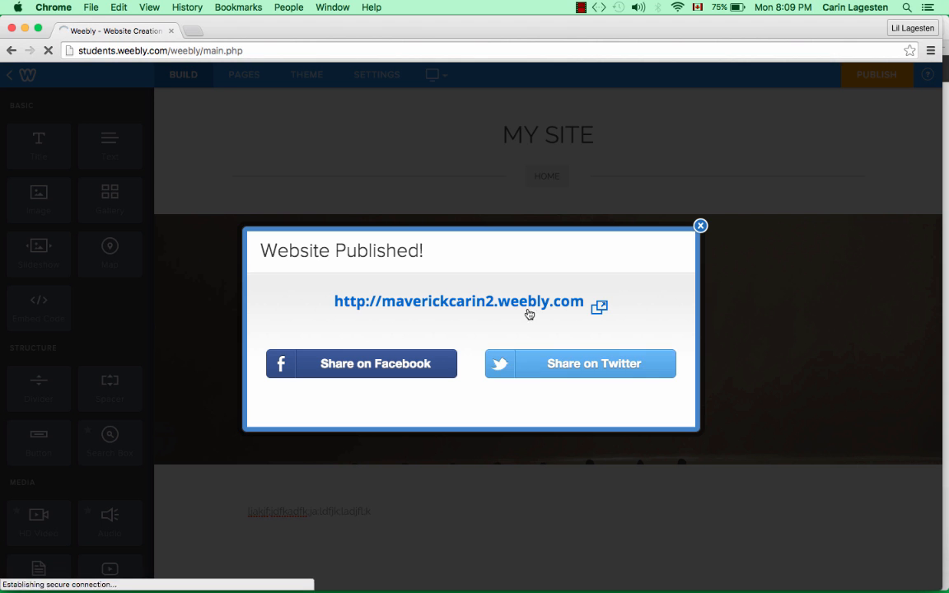
{"action": "left_click", "coordinate": [700, 227]}
{"action": "scroll", "coordinate": [363, 323], "scroll_direction": "down", "scroll_amount": 3}
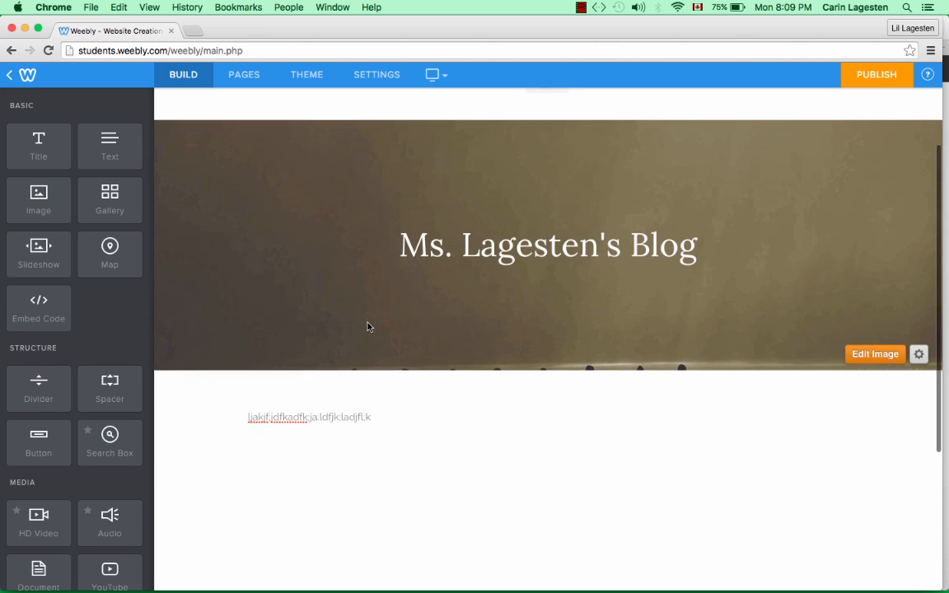
{"action": "scroll", "coordinate": [369, 326], "scroll_direction": "up", "scroll_amount": 3}
{"action": "scroll", "coordinate": [368, 326], "scroll_direction": "down", "scroll_amount": 3}
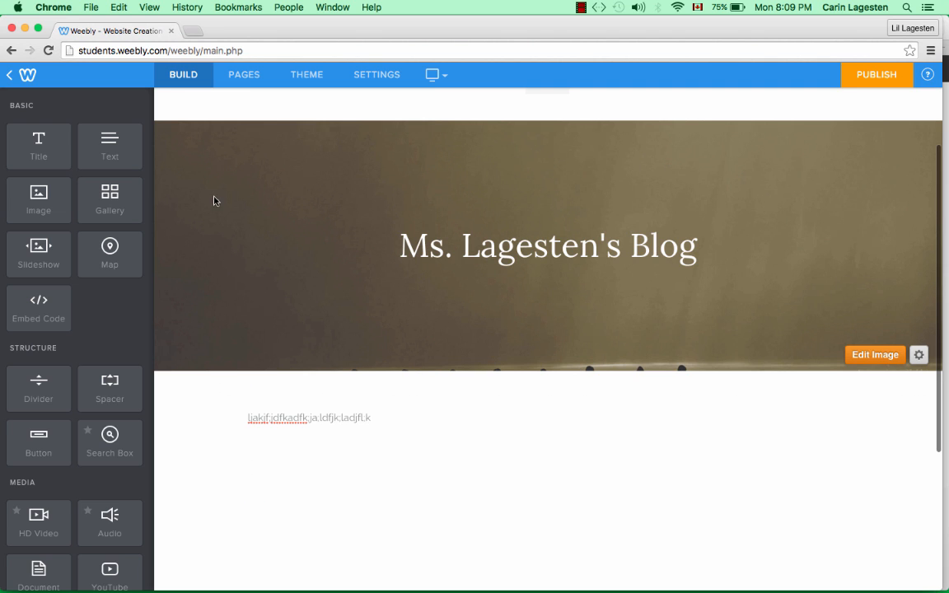
- Add a new Blog Page to the site, named with the teacher's name
{"action": "left_click", "coordinate": [241, 84]}
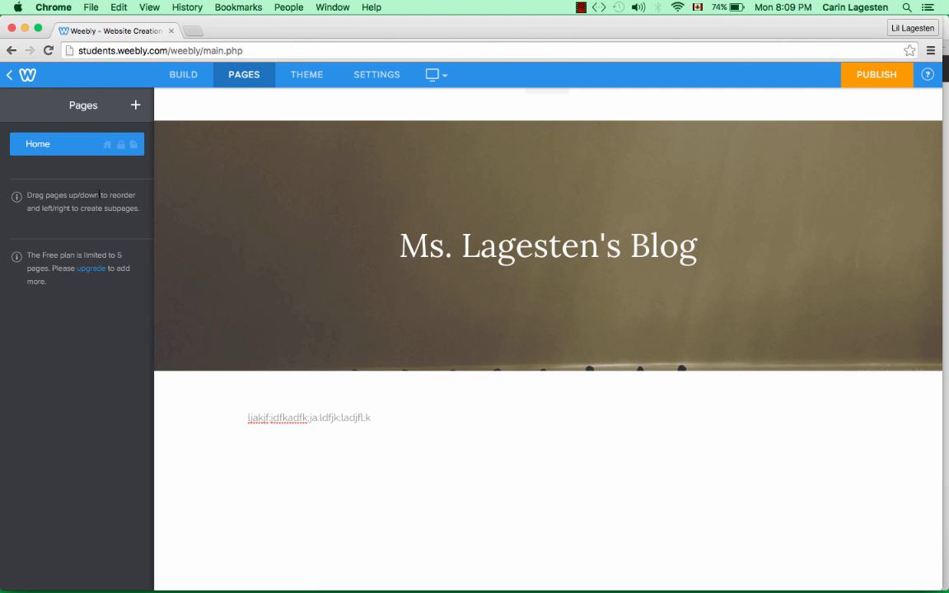
{"action": "left_click", "coordinate": [135, 104]}
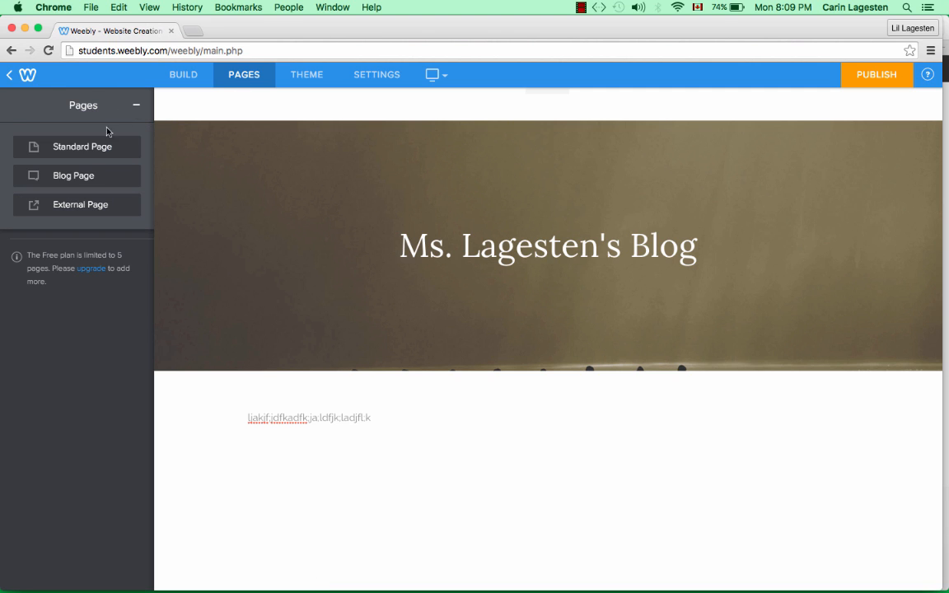
{"action": "left_click", "coordinate": [68, 176]}
{"action": "type", "text": "M"}
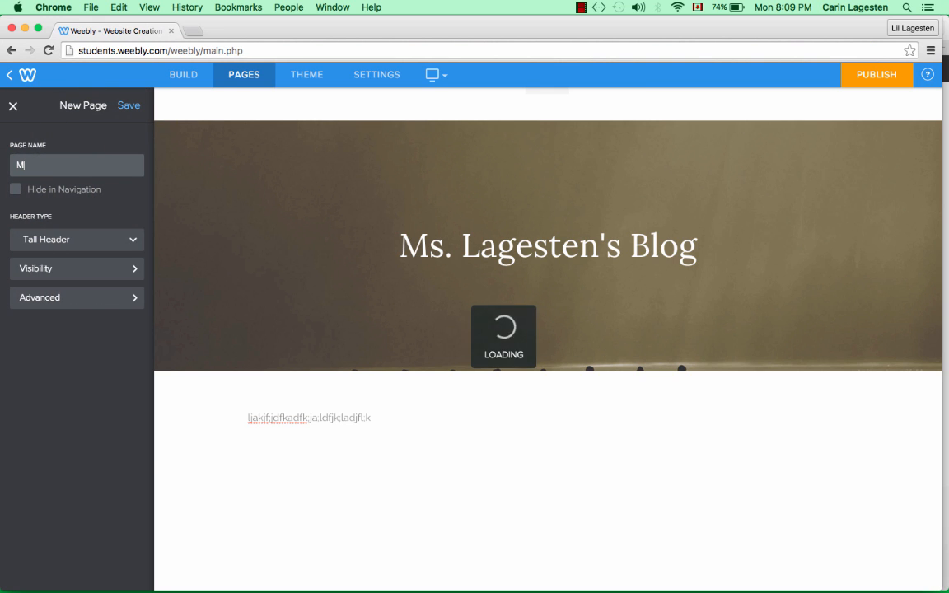
{"action": "type", "text": "s. L"}
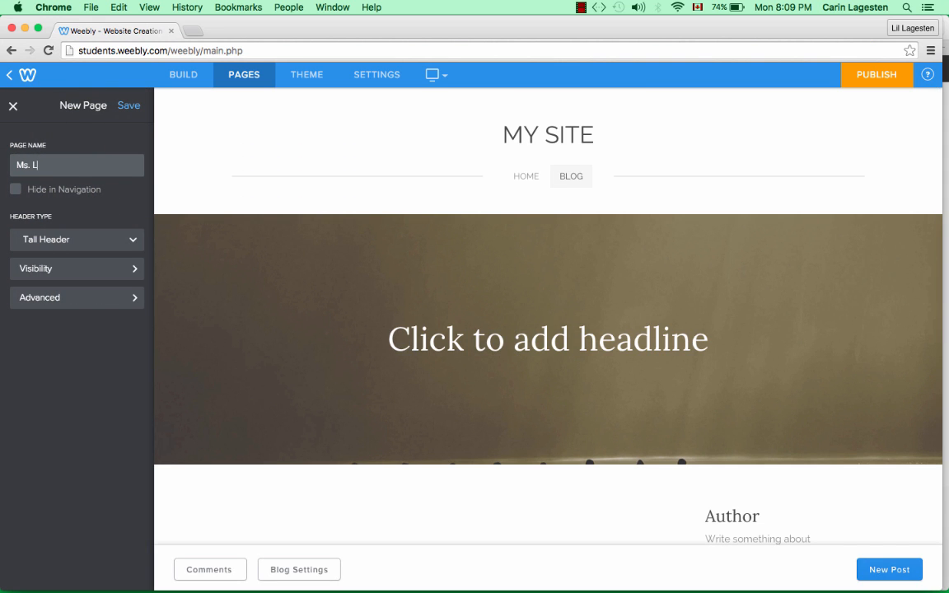
{"action": "type", "text": "agesten's Blog"}
{"action": "scroll", "coordinate": [714, 286], "scroll_direction": "down", "scroll_amount": 5}
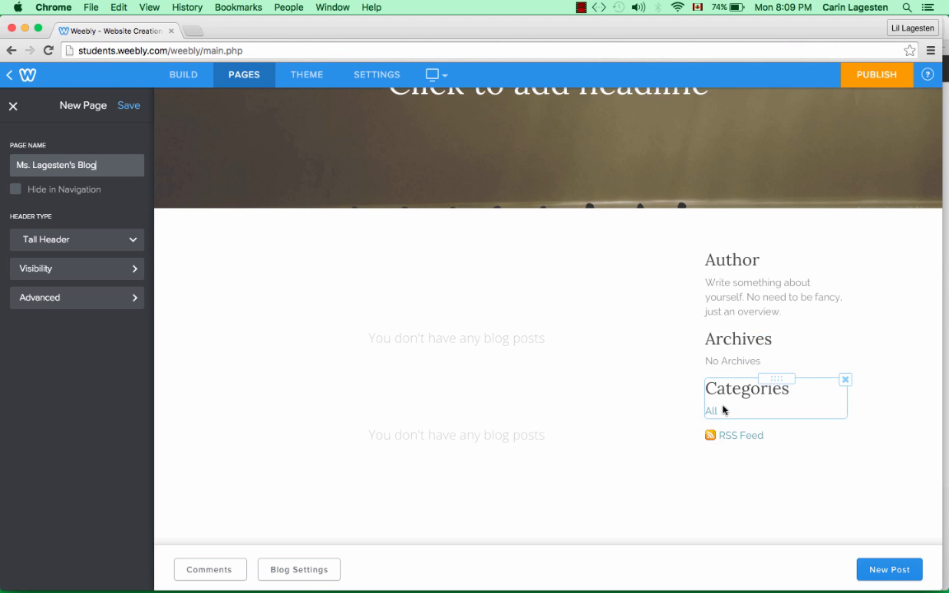
{"action": "left_click", "coordinate": [900, 578]}
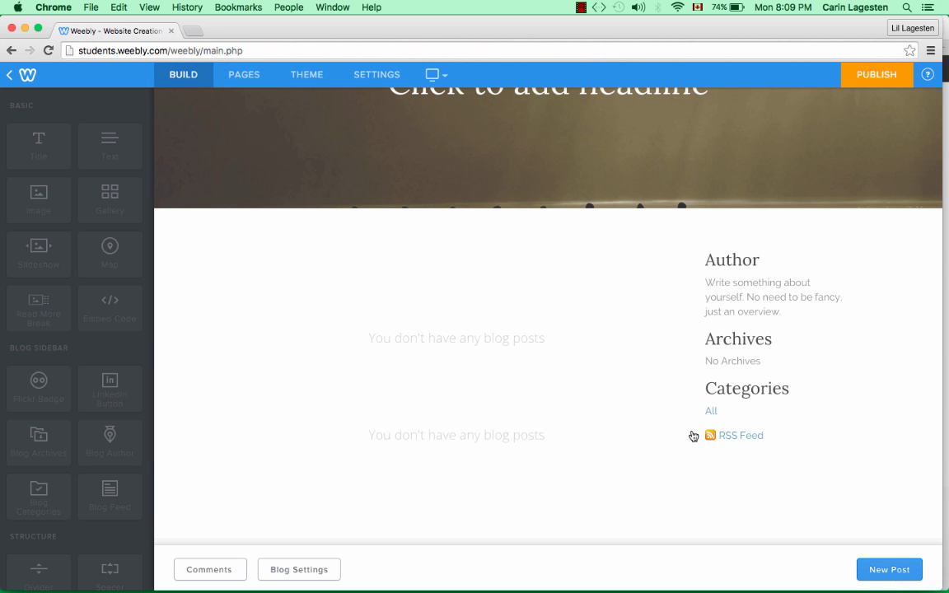
- Title the new blog post 'First Entry'
{"action": "scroll", "coordinate": [436, 339], "scroll_direction": "down", "scroll_amount": 1}
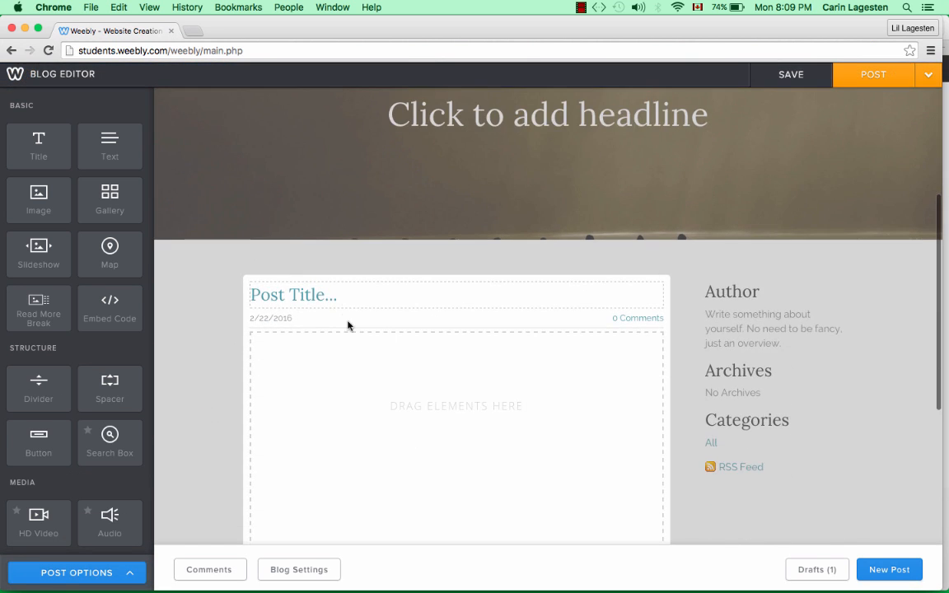
{"action": "left_click", "coordinate": [340, 300]}
{"action": "type", "text": "Fi"}
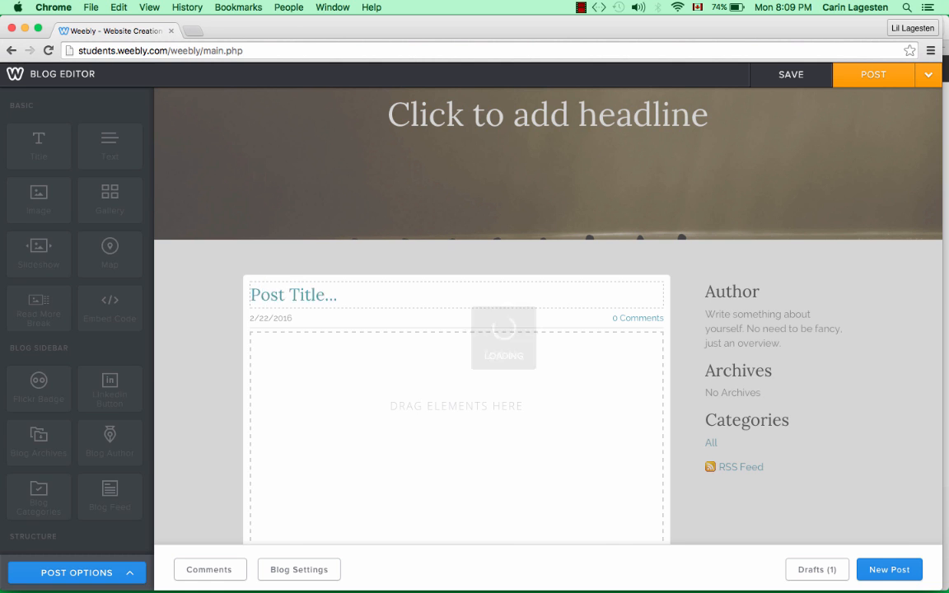
{"action": "scroll", "coordinate": [457, 305], "scroll_direction": "up", "scroll_amount": 1}
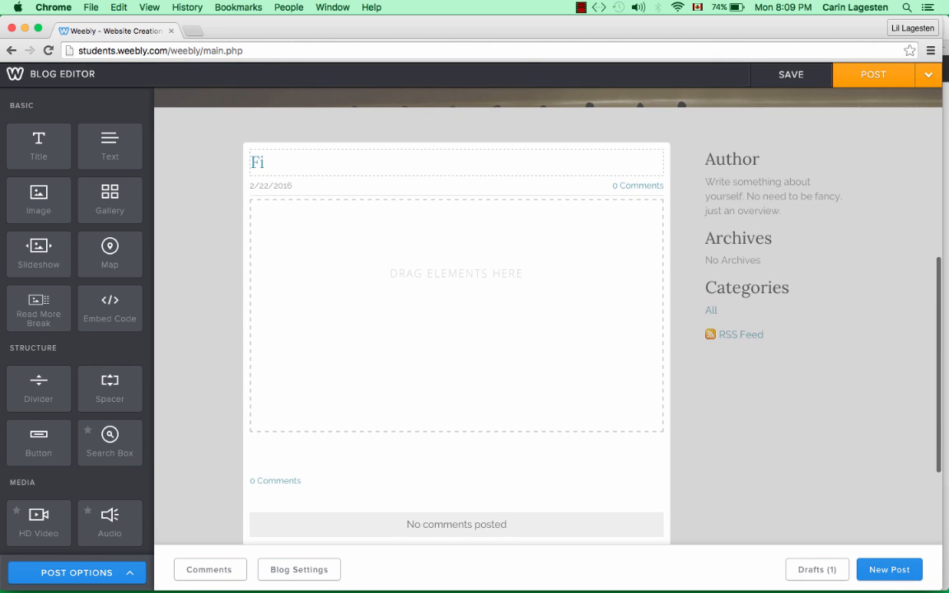
{"action": "left_click_drag", "start_coordinate": [250, 157], "coordinate": [264, 164]}
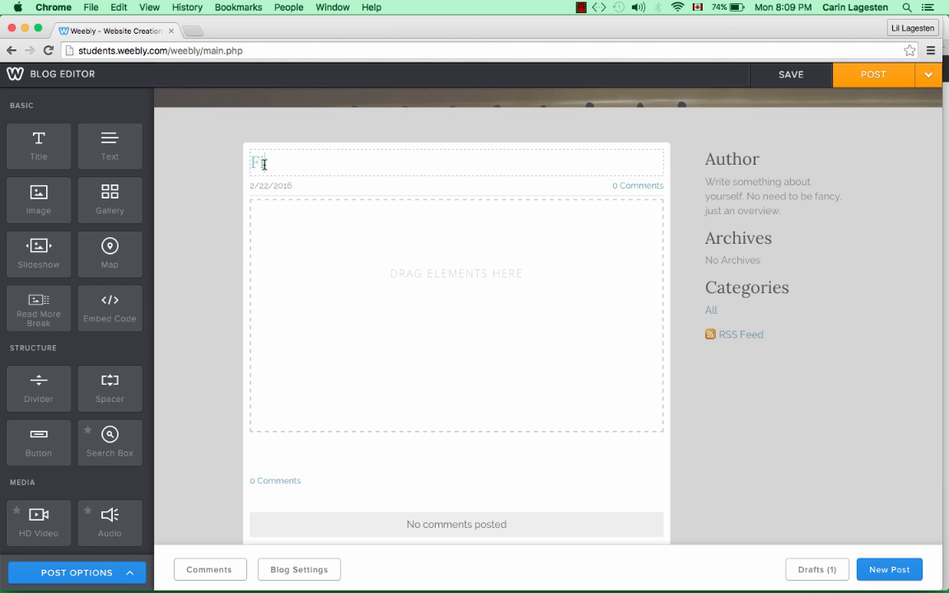
{"action": "type", "text": "First Entry"}
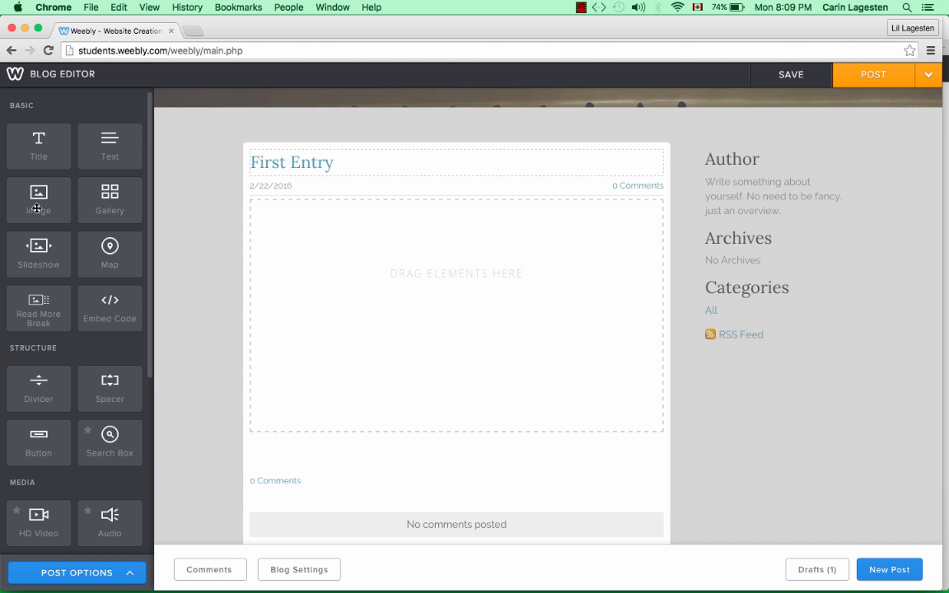
- Add an Image block, a Divider and a Text block to the post body
{"action": "left_click_drag", "start_coordinate": [36, 209], "coordinate": [331, 293]}
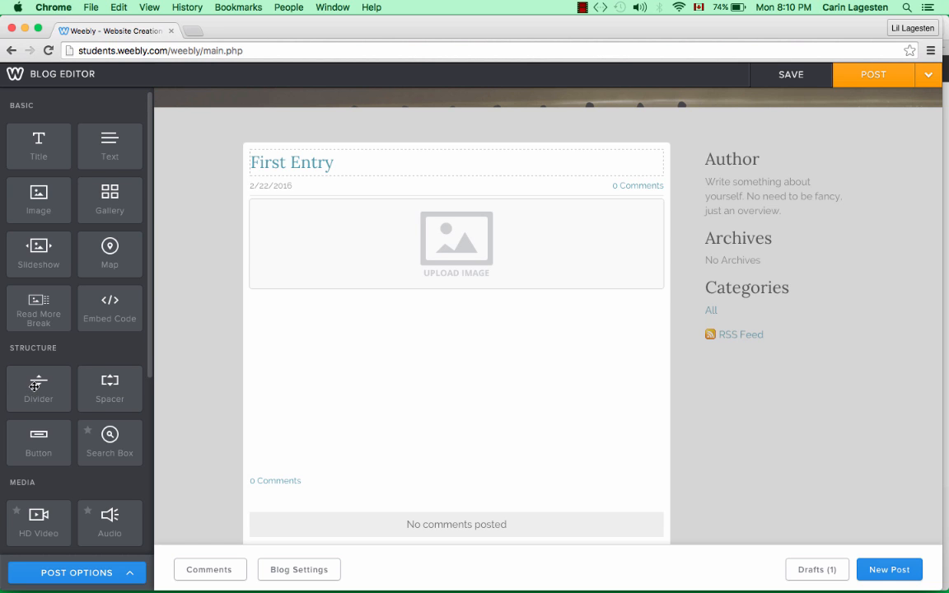
{"action": "left_click_drag", "start_coordinate": [34, 386], "coordinate": [321, 415]}
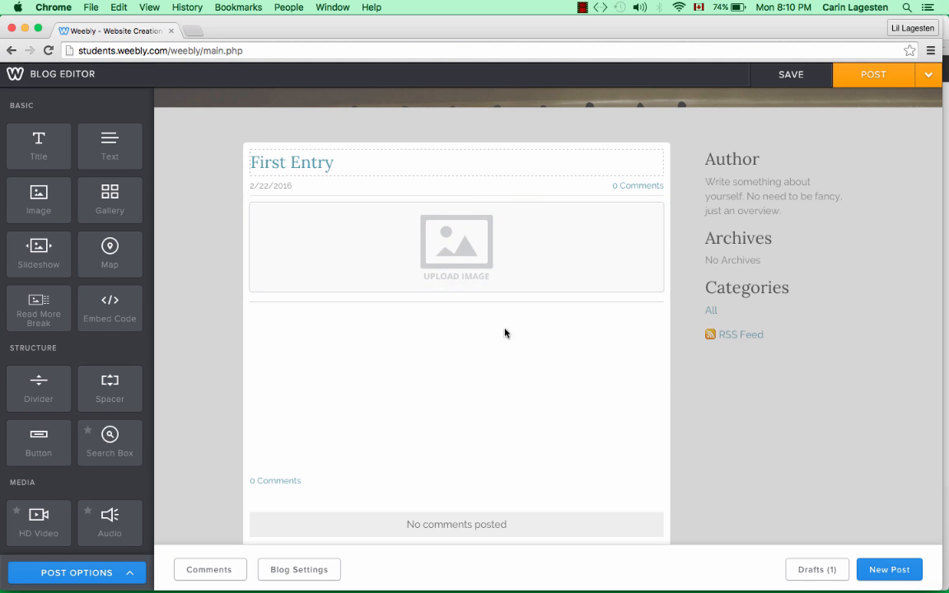
{"action": "left_click_drag", "start_coordinate": [110, 151], "coordinate": [282, 359]}
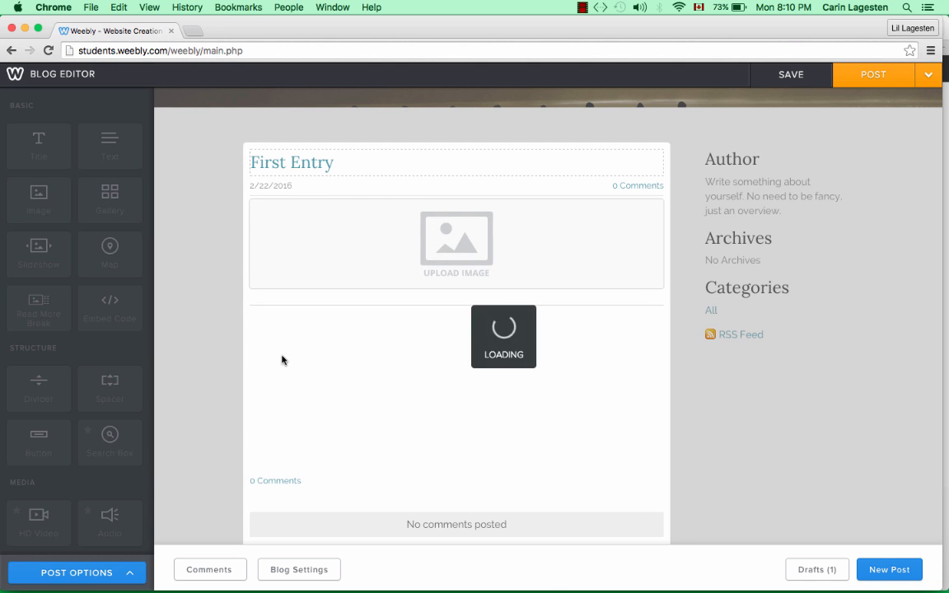
- Fill the text block with three lines of filler text and save the post as a draft
{"action": "left_click", "coordinate": [319, 324]}
{"action": "type", "text": "fkjd lkajf jdkalf"}
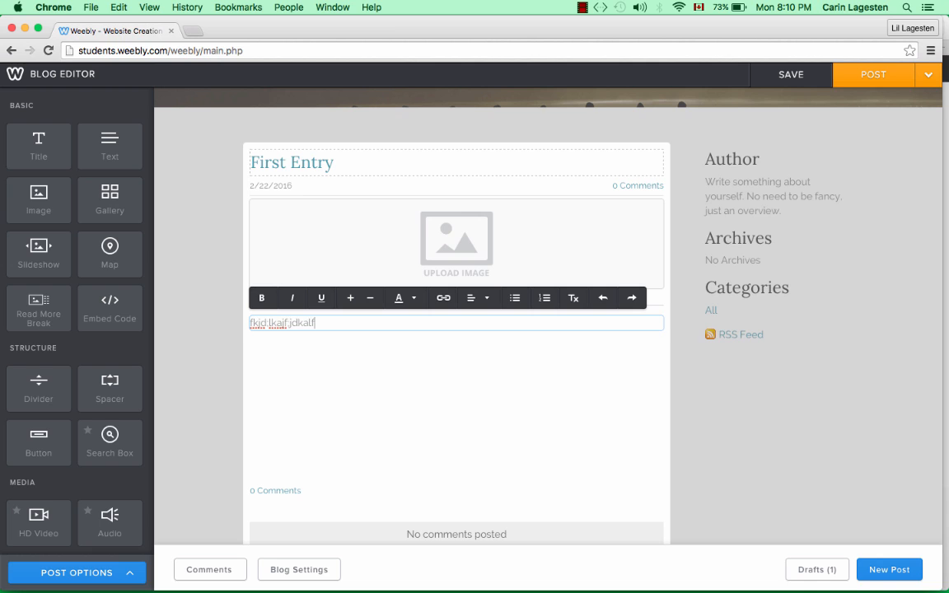
{"action": "key", "text": "Return"}
{"action": "type", "text": "fadfkajf;klajdfkaj;lkfjkaldjfklajdlkasdf"}
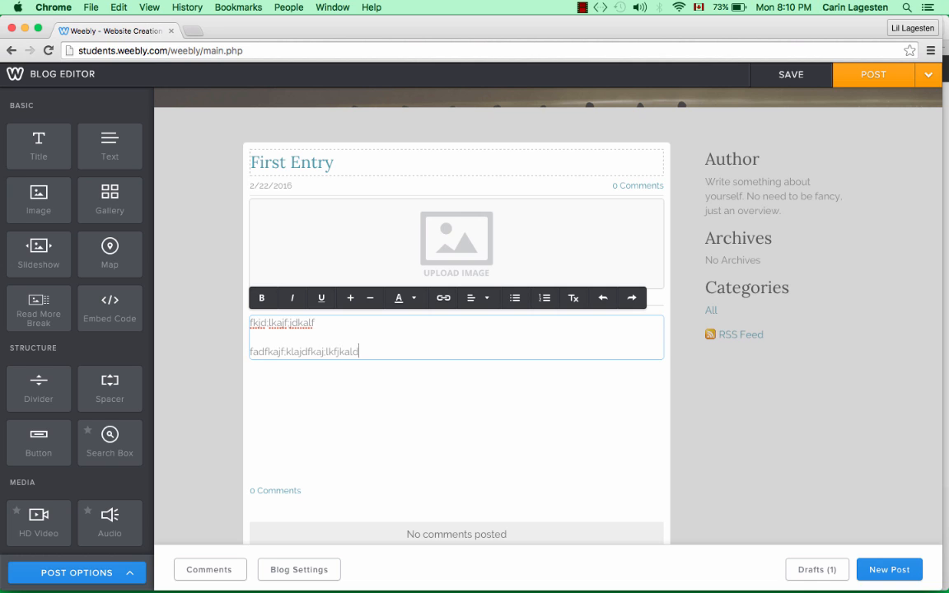
{"action": "key", "text": "Return"}
{"action": "key", "text": "Return"}
{"action": "type", "text": "faflkajfajdf"}
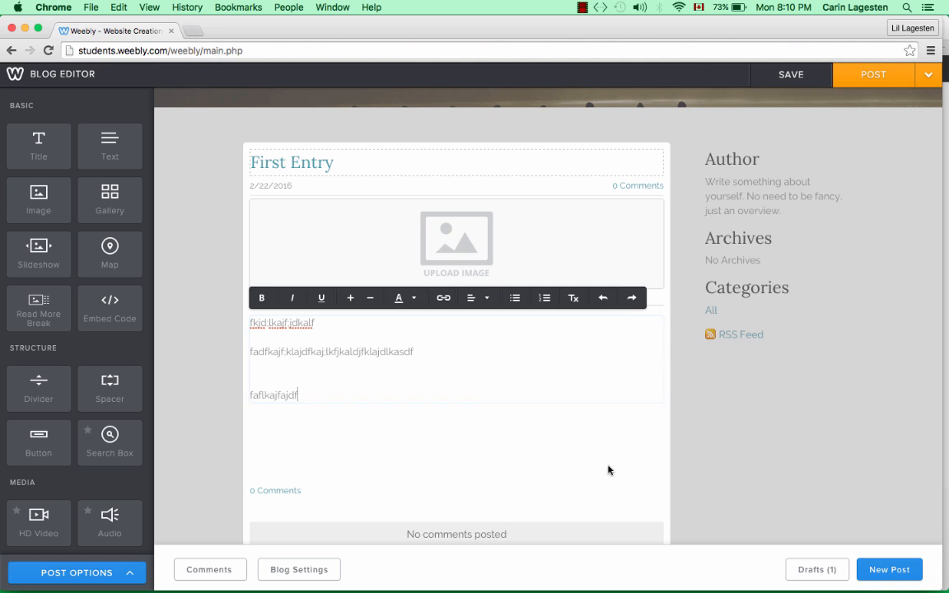
{"action": "left_click", "coordinate": [791, 80]}
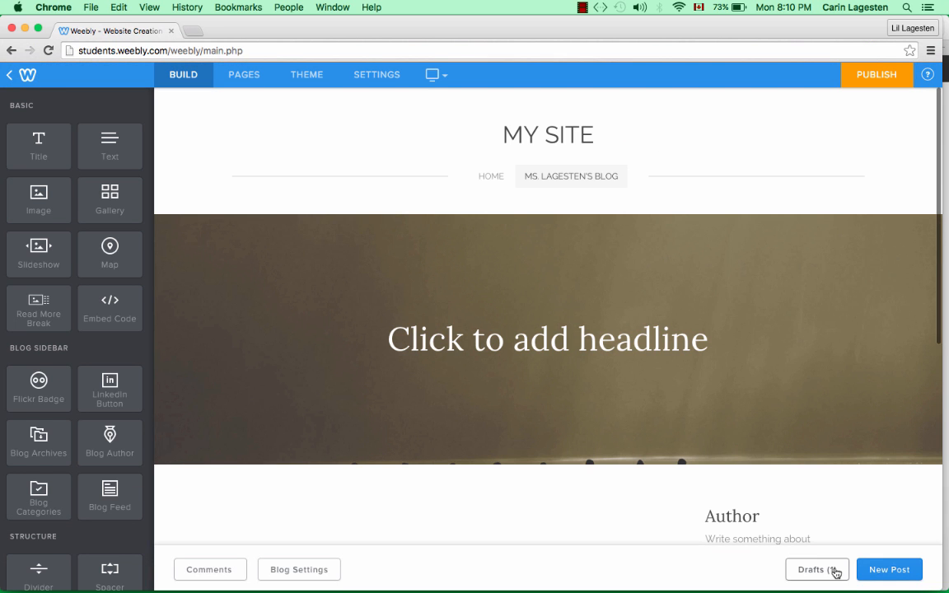
{"action": "left_click", "coordinate": [812, 570]}
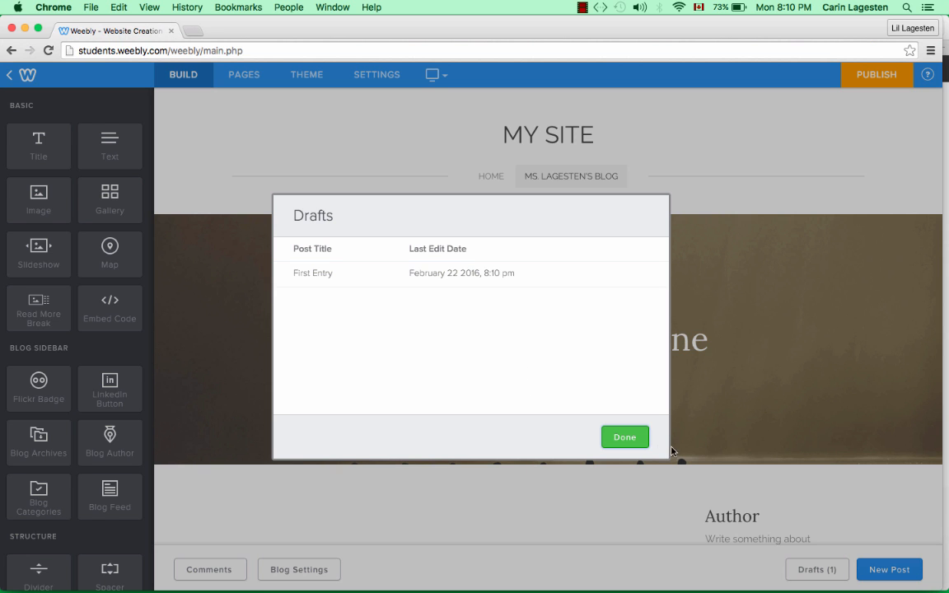
{"action": "left_click", "coordinate": [633, 440]}
{"action": "scroll", "coordinate": [205, 368], "scroll_direction": "down", "scroll_amount": 5}
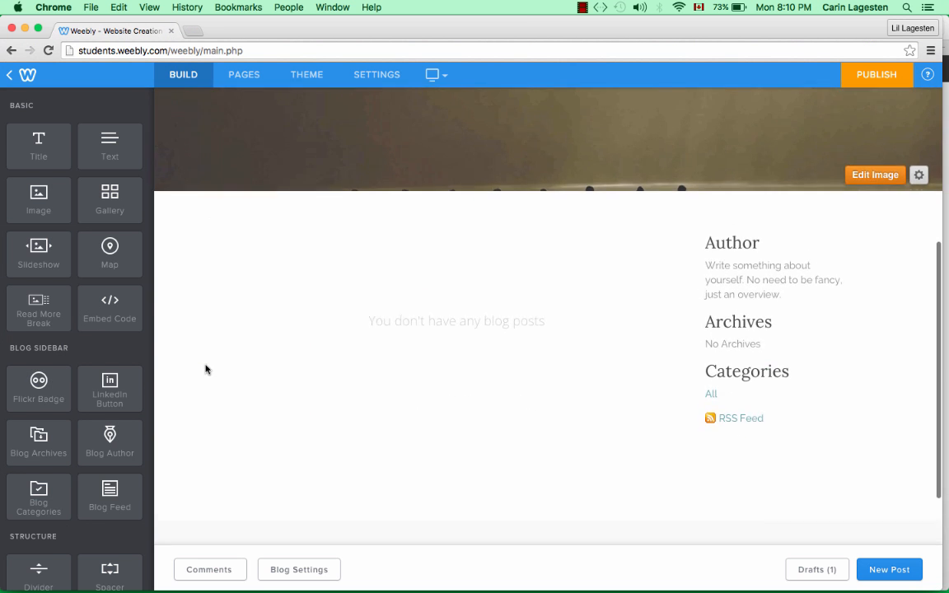
{"action": "scroll", "coordinate": [205, 368], "scroll_direction": "up", "scroll_amount": 3}
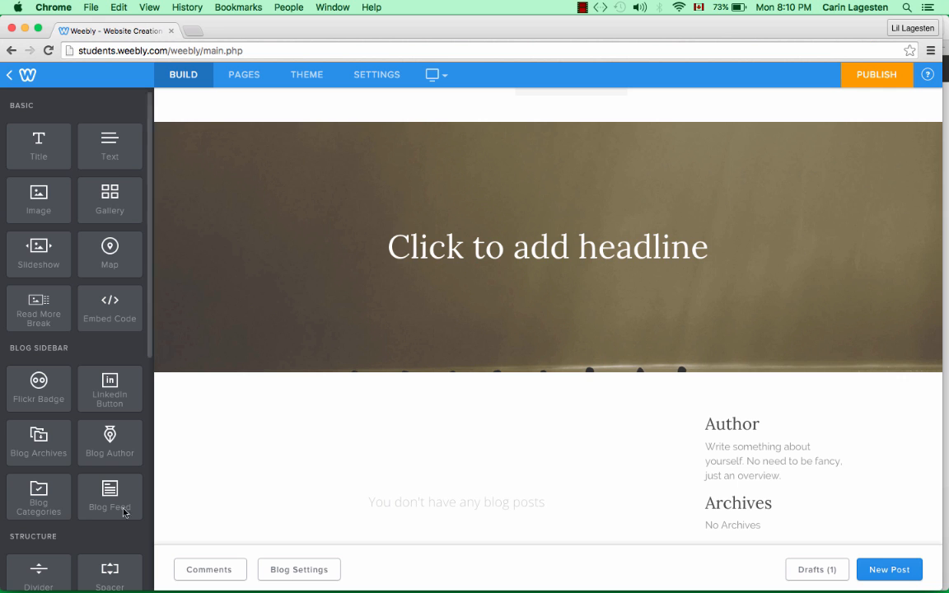
{"action": "scroll", "coordinate": [116, 517], "scroll_direction": "down", "scroll_amount": 5}
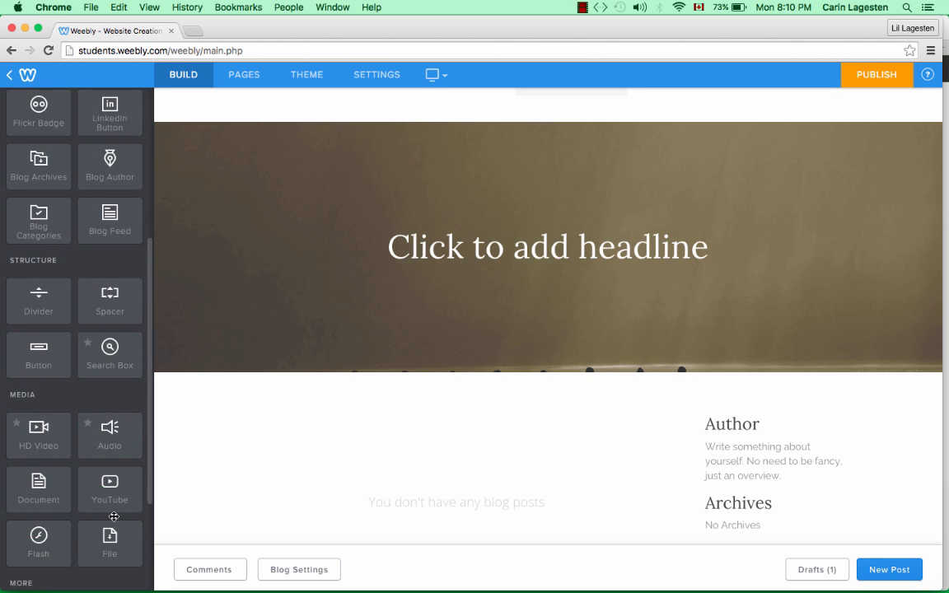
{"action": "scroll", "coordinate": [114, 517], "scroll_direction": "down", "scroll_amount": 3}
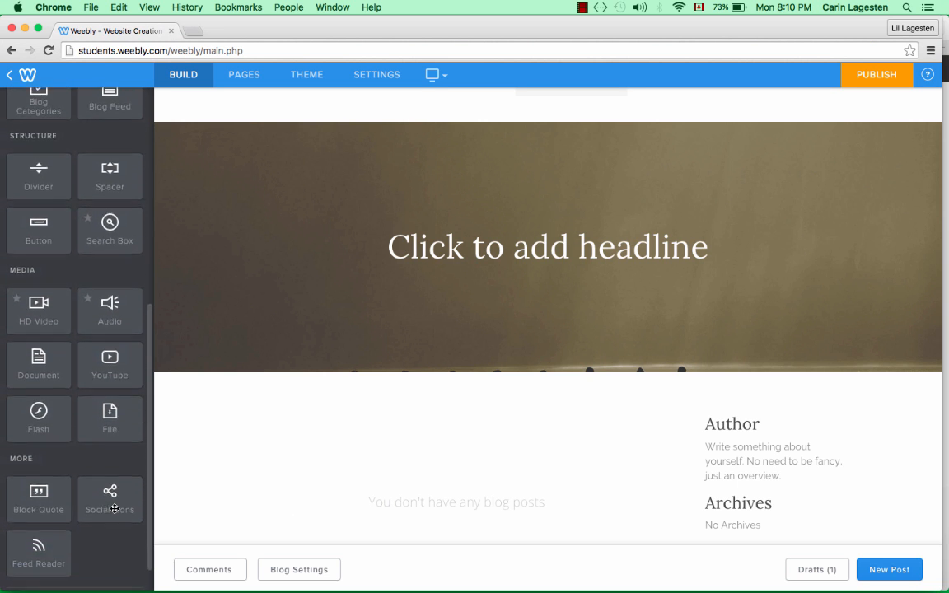
{"action": "scroll", "coordinate": [115, 508], "scroll_direction": "down", "scroll_amount": 1}
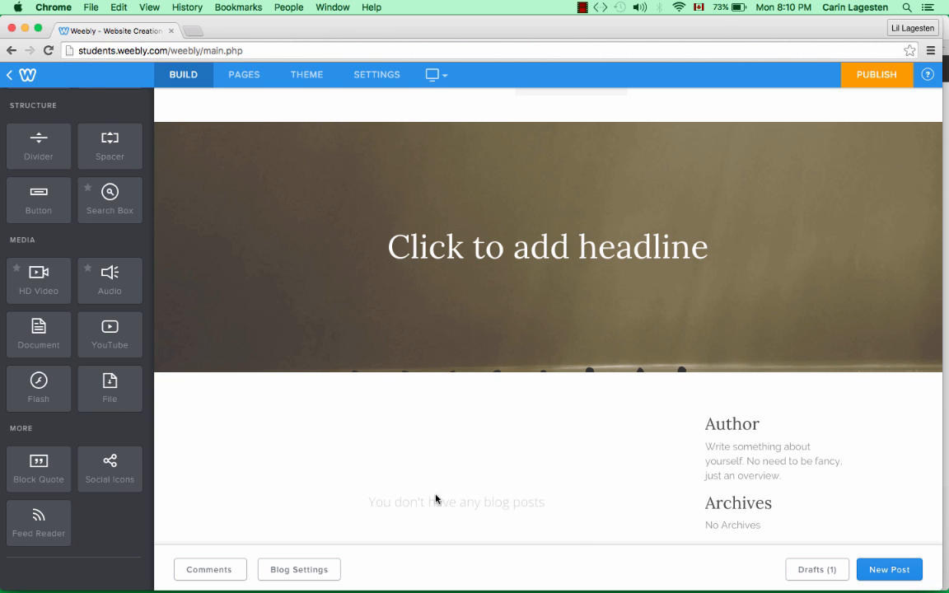
{"action": "scroll", "coordinate": [544, 528], "scroll_direction": "up", "scroll_amount": 3}
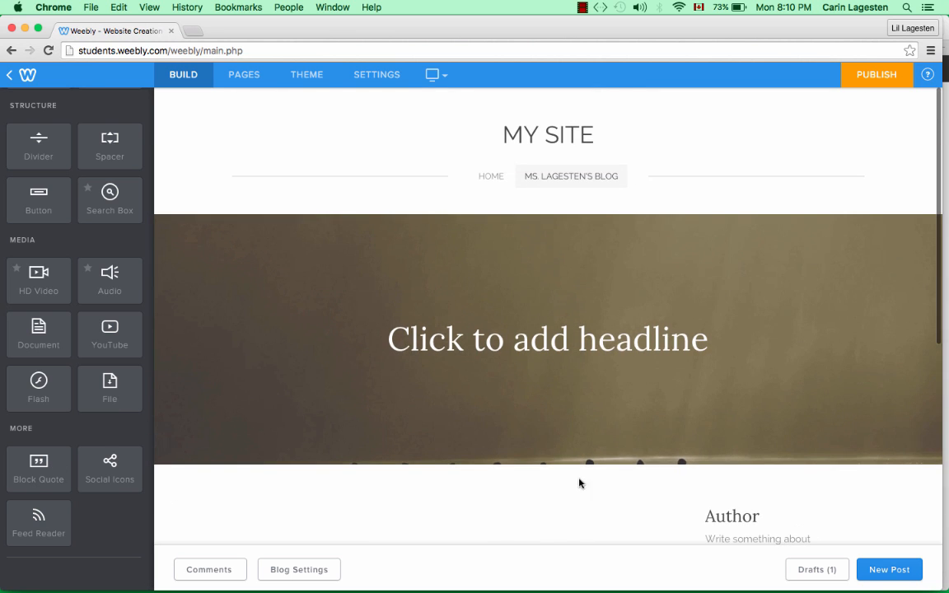
- Set the blog page headline to the teacher's name followed by 's Blog', fixing a typo
{"action": "left_click", "coordinate": [614, 355]}
{"action": "type", "text": "Ms. Lagestn"}
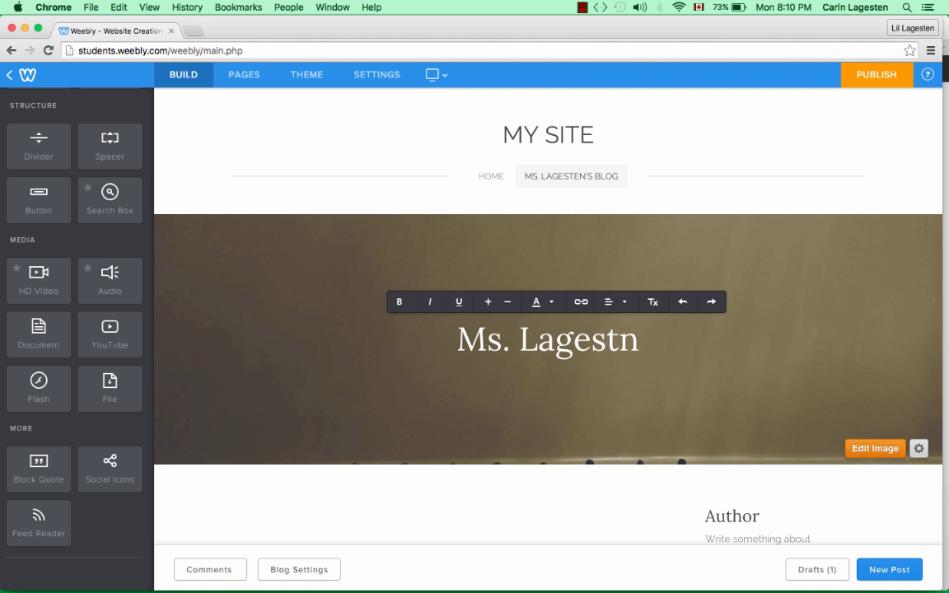
{"action": "key", "text": "BackSpace"}
{"action": "type", "text": "en's Bl"}
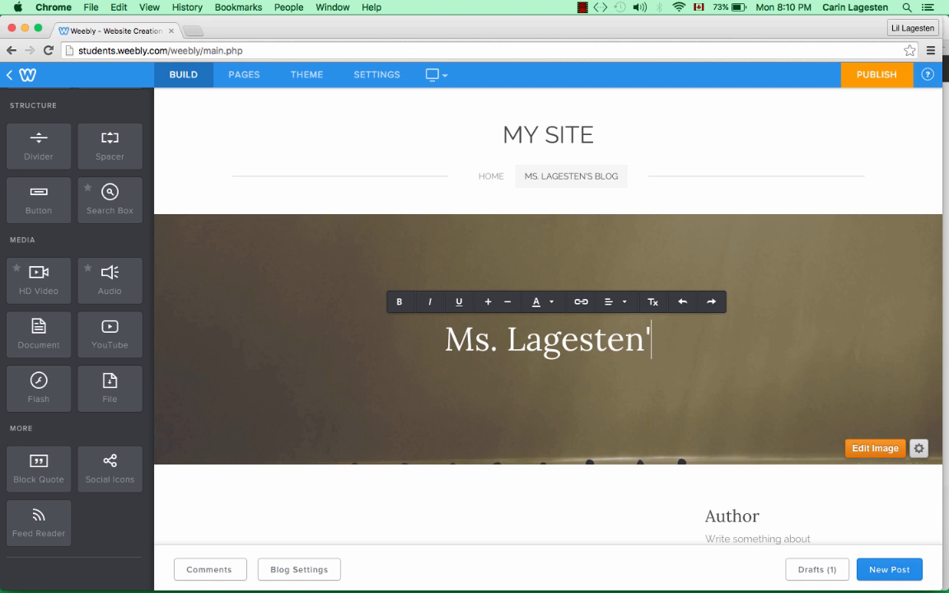
{"action": "type", "text": "og"}
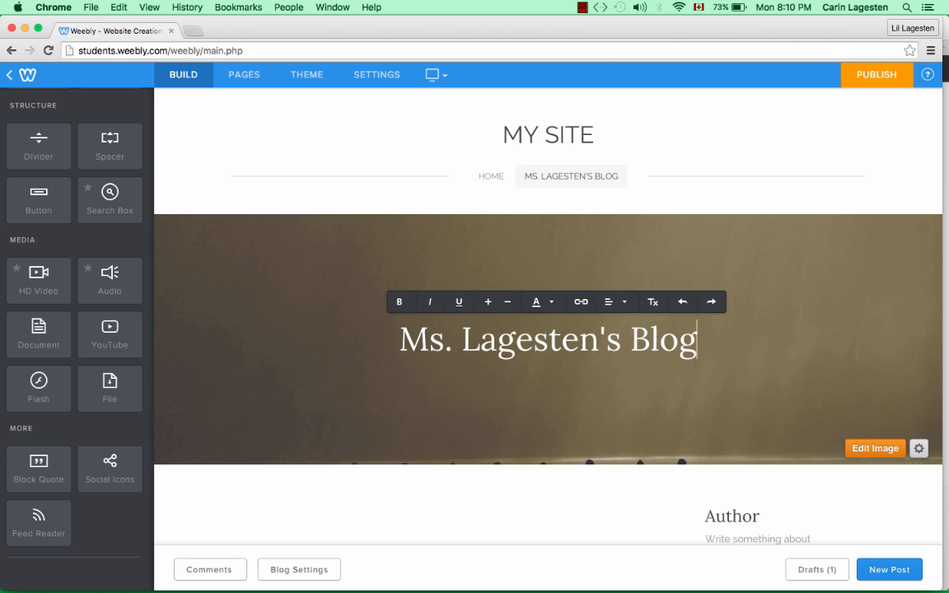
{"action": "left_click", "coordinate": [874, 449]}
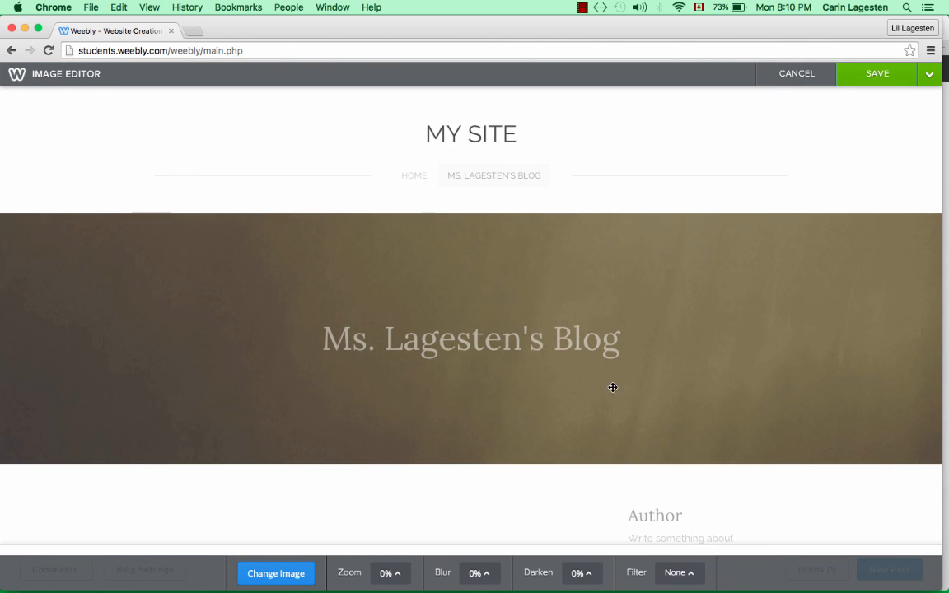
- Change the blog header background to the rock-climber sunset photo and save it to all pages
{"action": "left_click", "coordinate": [291, 575]}
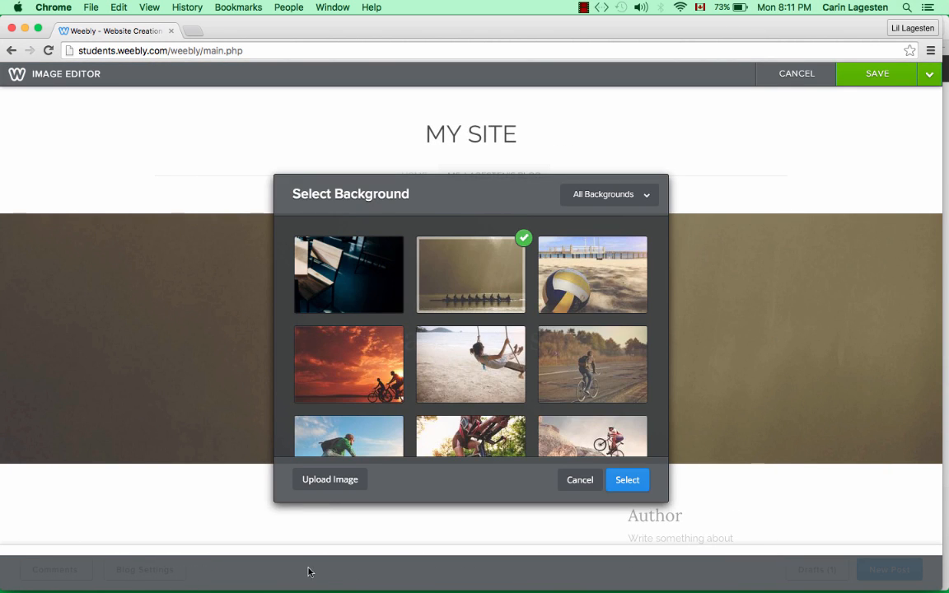
{"action": "scroll", "coordinate": [398, 443], "scroll_direction": "down", "scroll_amount": 15}
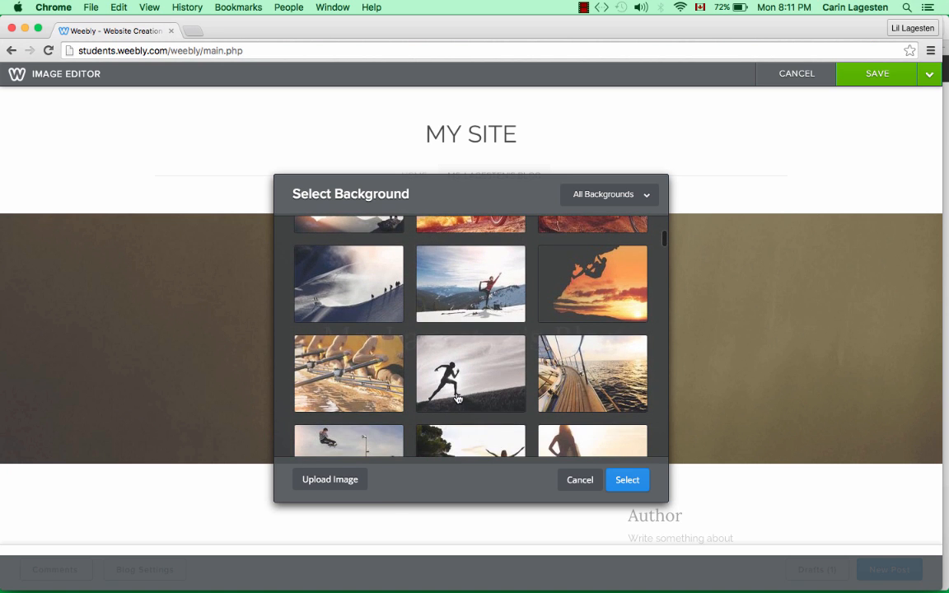
{"action": "left_click", "coordinate": [569, 306]}
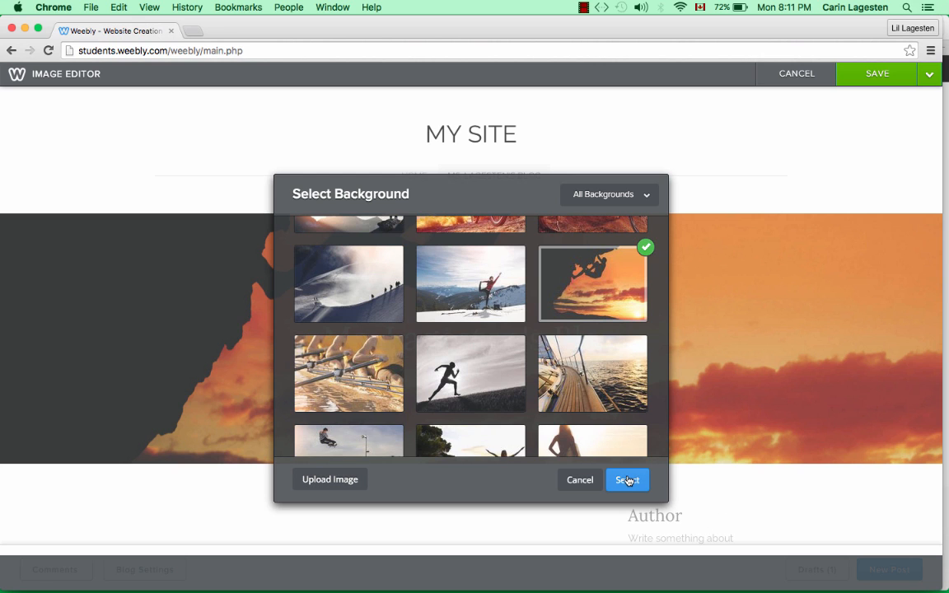
{"action": "left_click", "coordinate": [343, 481]}
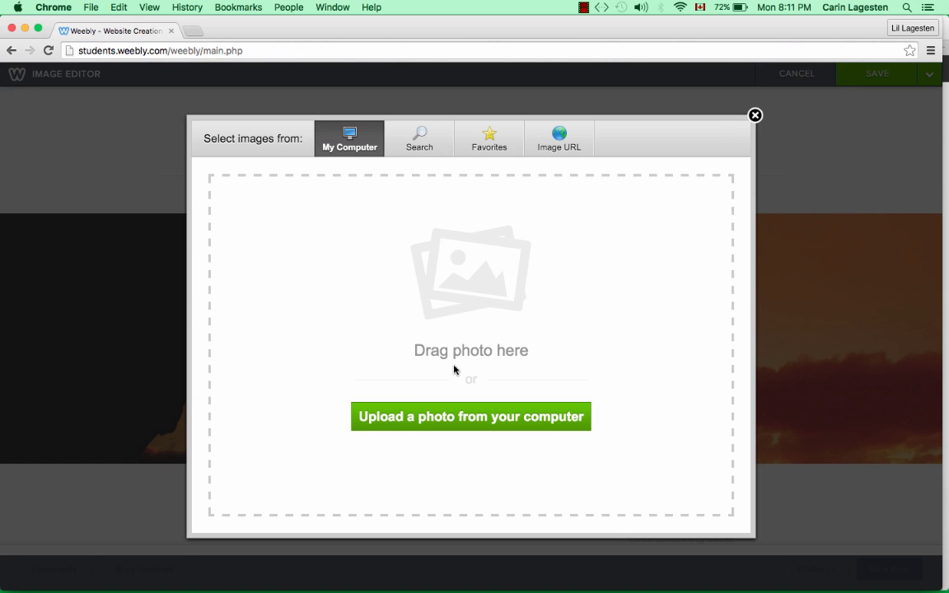
{"action": "left_click", "coordinate": [754, 117]}
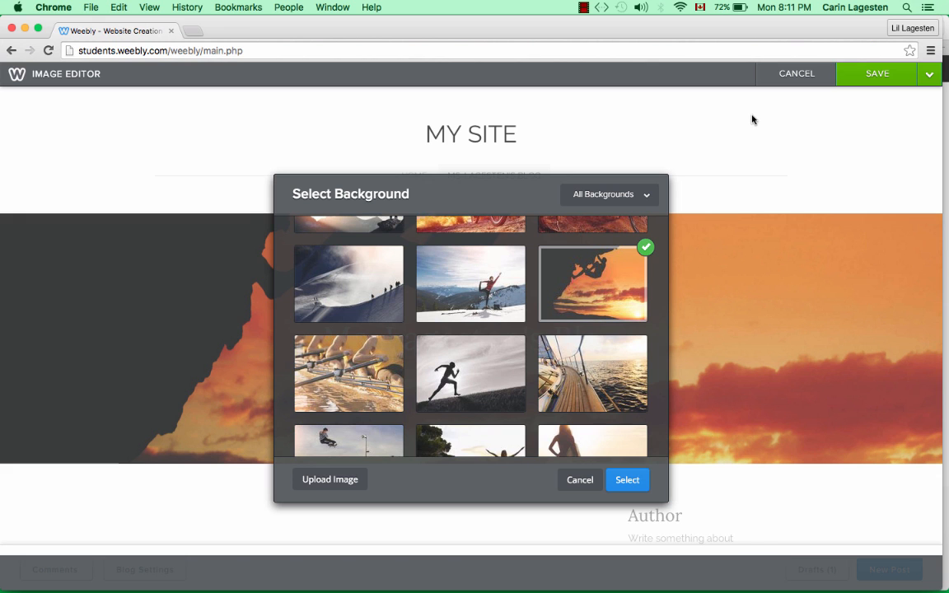
{"action": "left_click", "coordinate": [627, 481]}
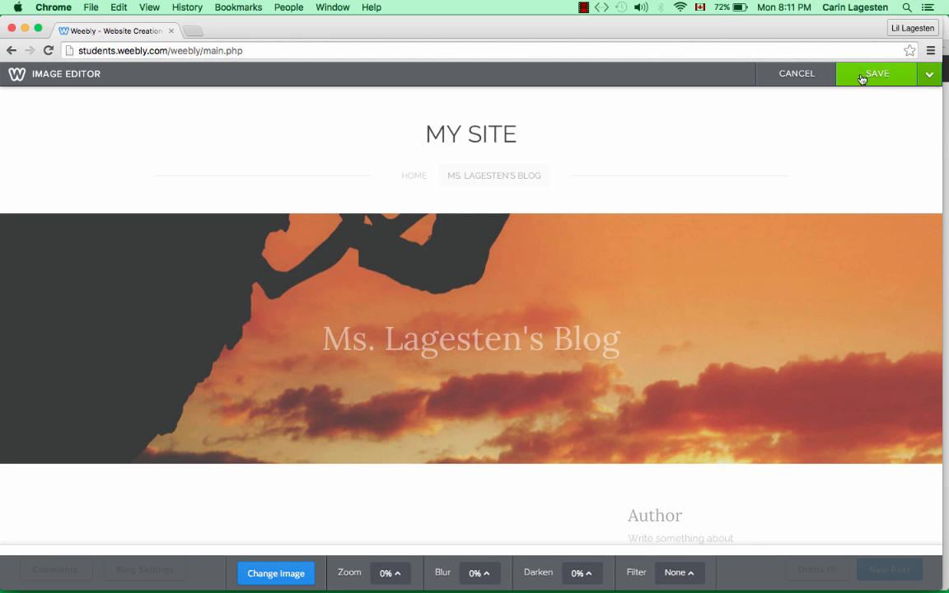
{"action": "mouse_move", "coordinate": [879, 81]}
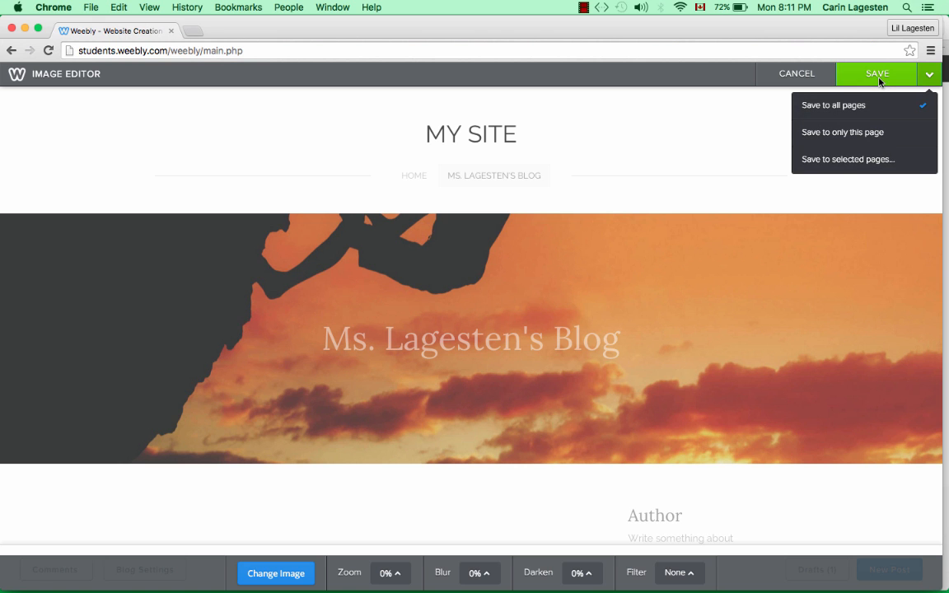
{"action": "left_click", "coordinate": [873, 108]}
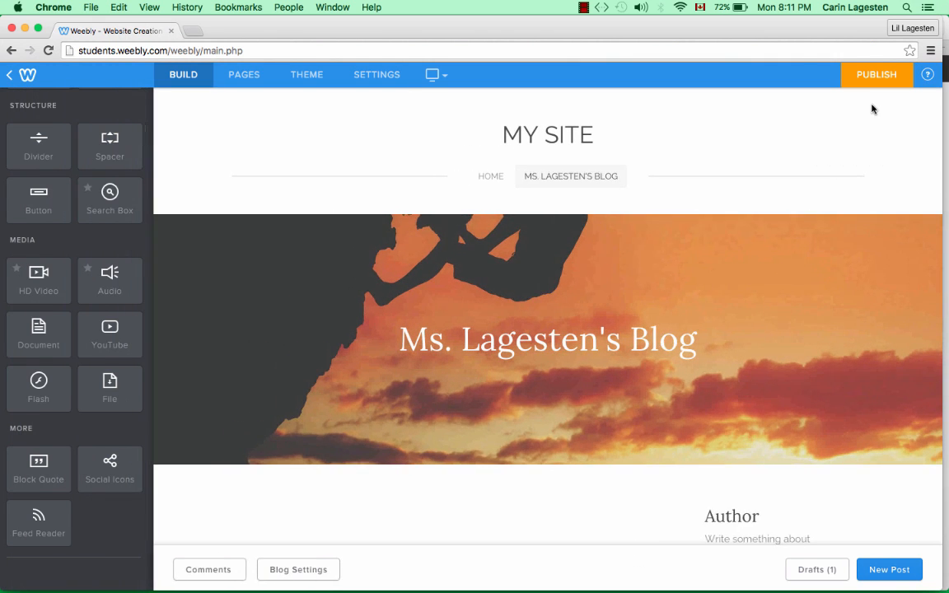
{"action": "scroll", "coordinate": [618, 281], "scroll_direction": "down", "scroll_amount": 5}
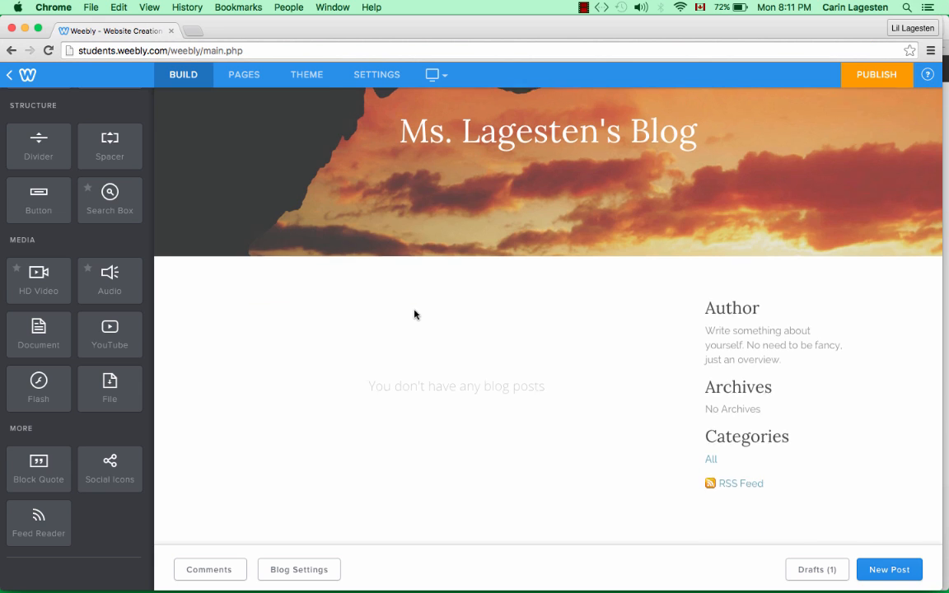
{"action": "scroll", "coordinate": [415, 314], "scroll_direction": "up", "scroll_amount": 5}
{"action": "left_click", "coordinate": [244, 78]}
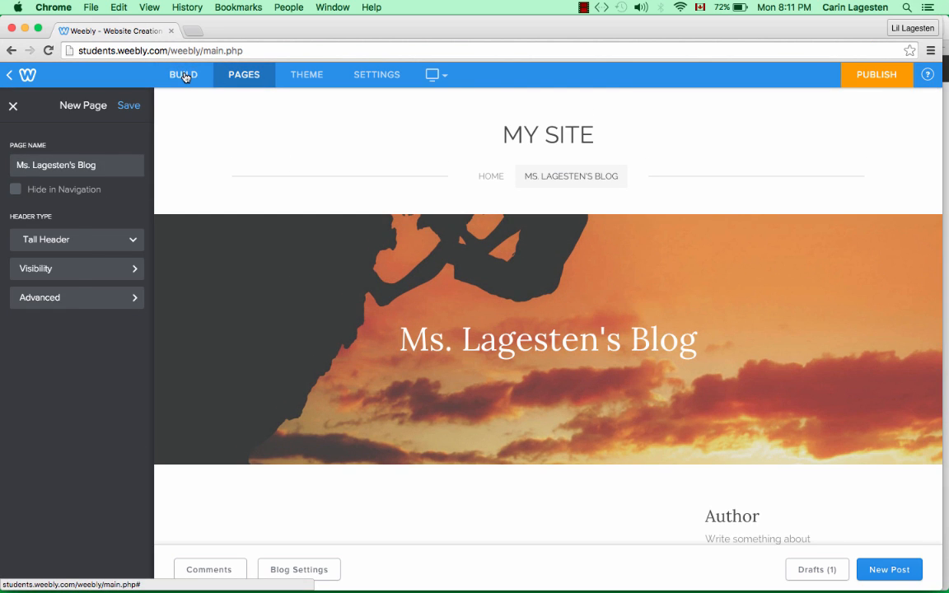
- Retitle the Home banner 'Library / Learning Commons' on two lines, then return to the blog page
{"action": "left_click", "coordinate": [185, 76]}
{"action": "left_click", "coordinate": [483, 176]}
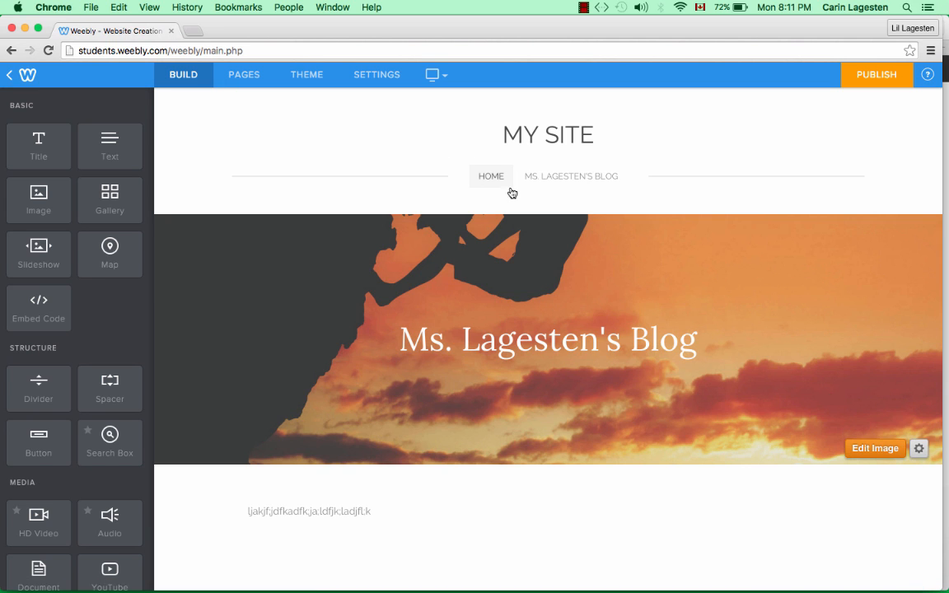
{"action": "left_click_drag", "start_coordinate": [692, 348], "coordinate": [396, 347]}
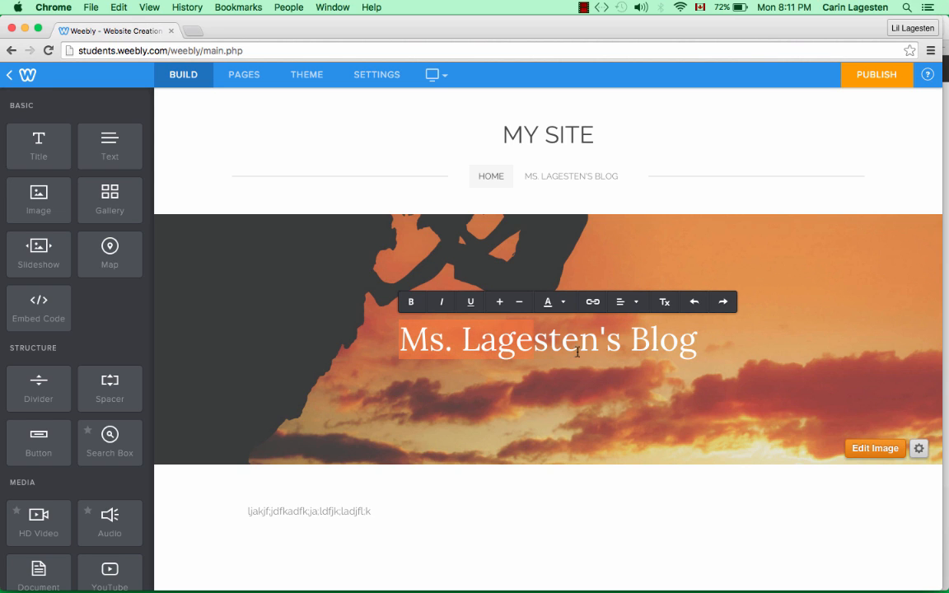
{"action": "type", "text": "Libr"}
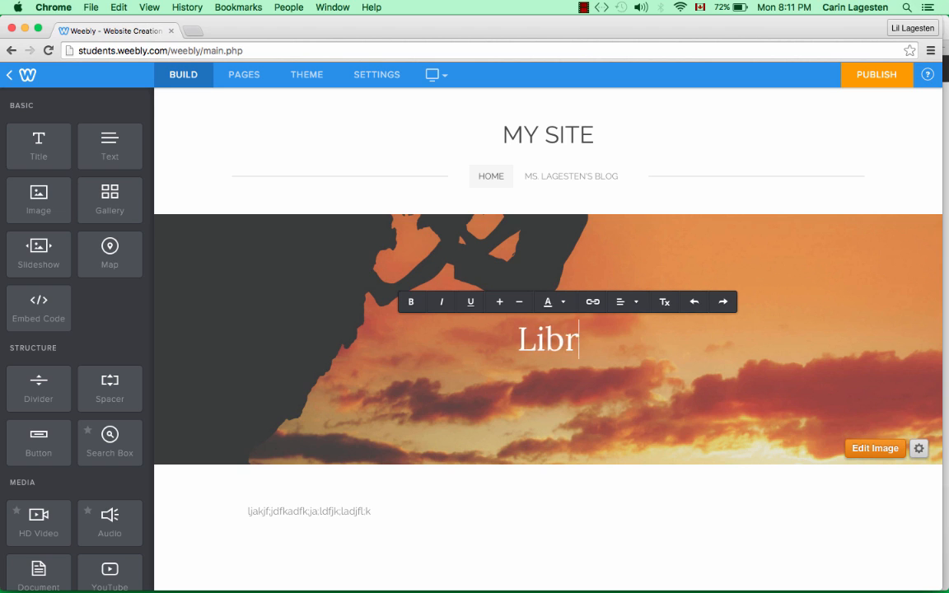
{"action": "type", "text": "ary Learning "}
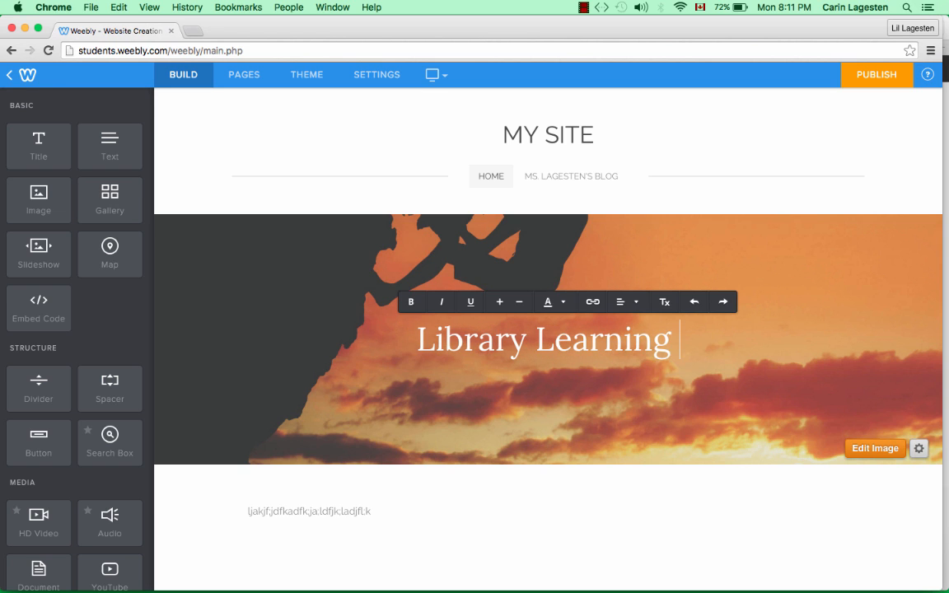
{"action": "type", "text": "Commons"}
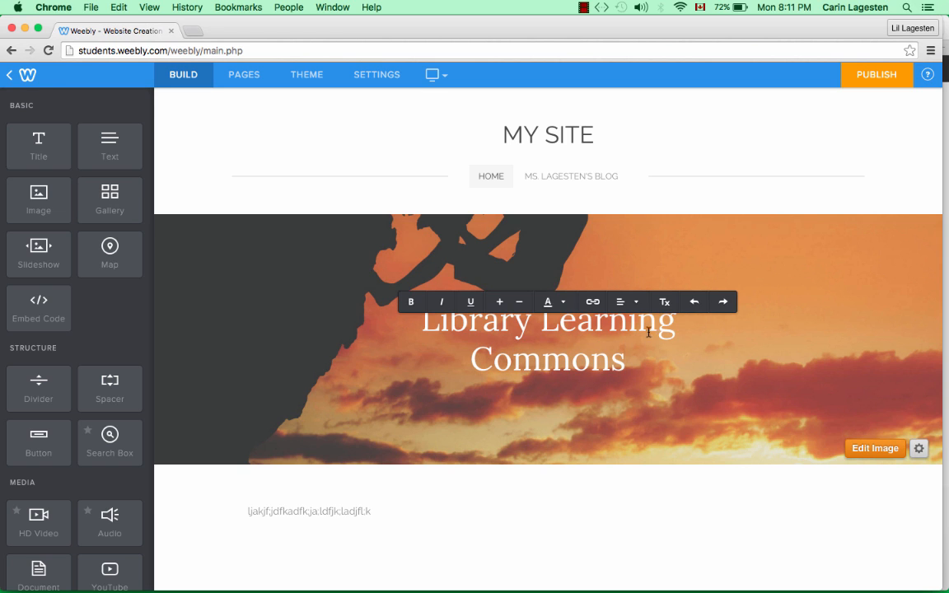
{"action": "left_click", "coordinate": [537, 327]}
{"action": "key", "text": "Return"}
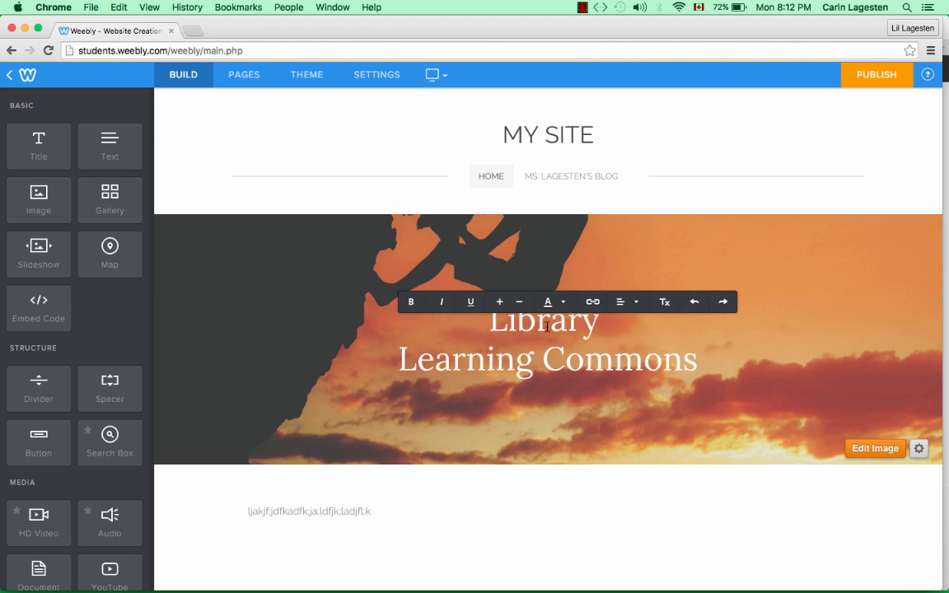
{"action": "left_click", "coordinate": [787, 405]}
{"action": "left_click", "coordinate": [609, 178]}
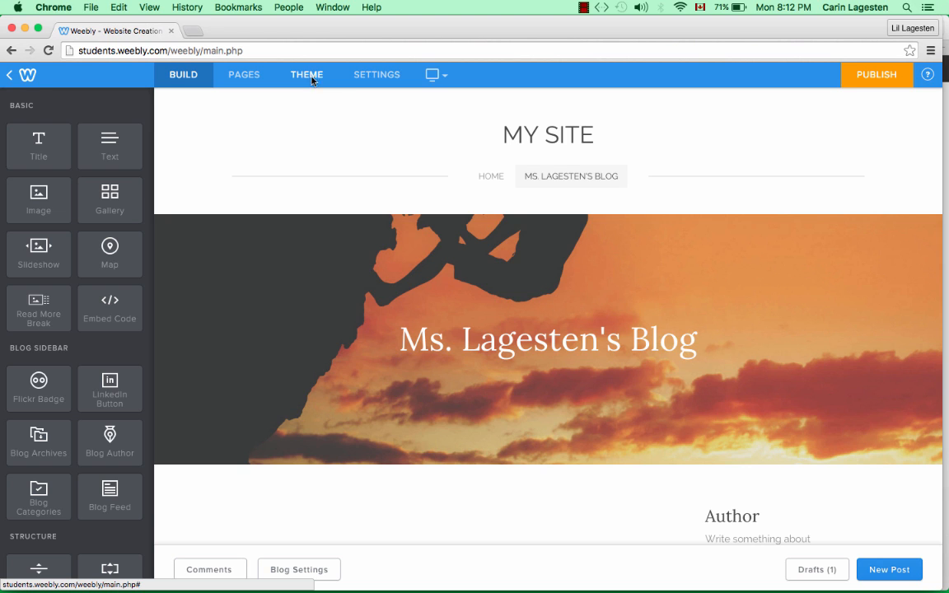
- Switch the MY SITE title to Off so only the navigation sits above the banner
{"action": "mouse_move", "coordinate": [584, 135]}
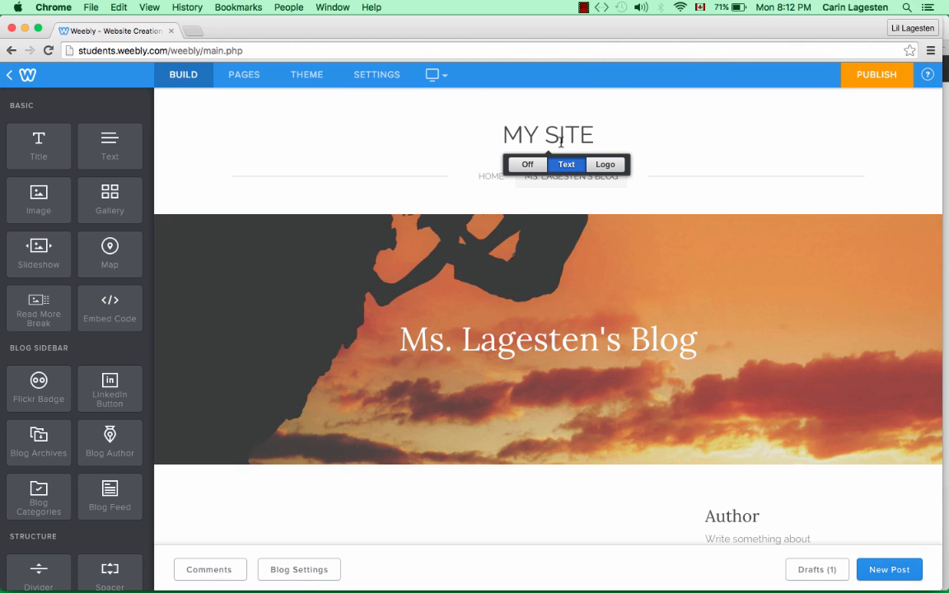
{"action": "left_click", "coordinate": [529, 165]}
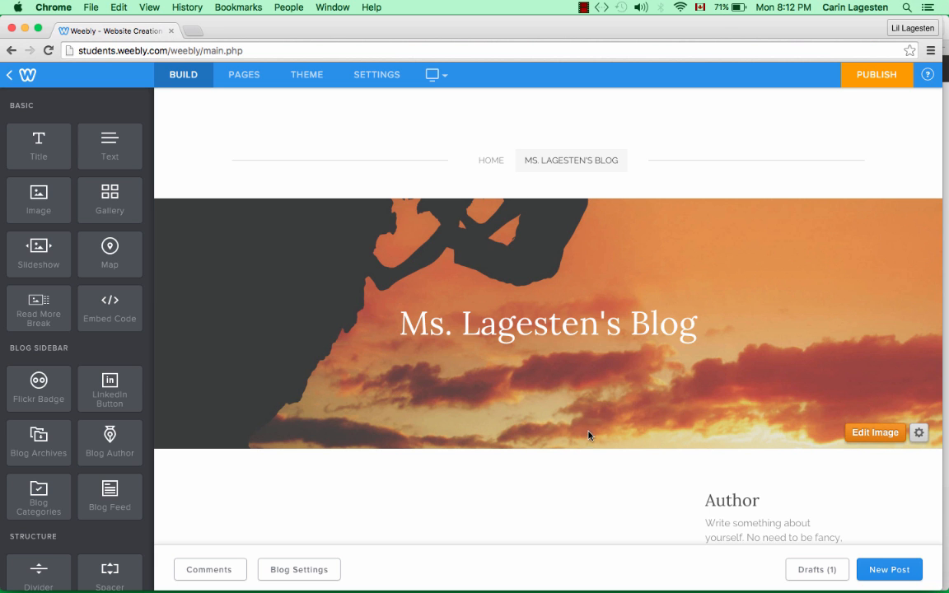
{"action": "scroll", "coordinate": [588, 407], "scroll_direction": "down", "scroll_amount": 3}
{"action": "scroll", "coordinate": [589, 407], "scroll_direction": "up", "scroll_amount": 1}
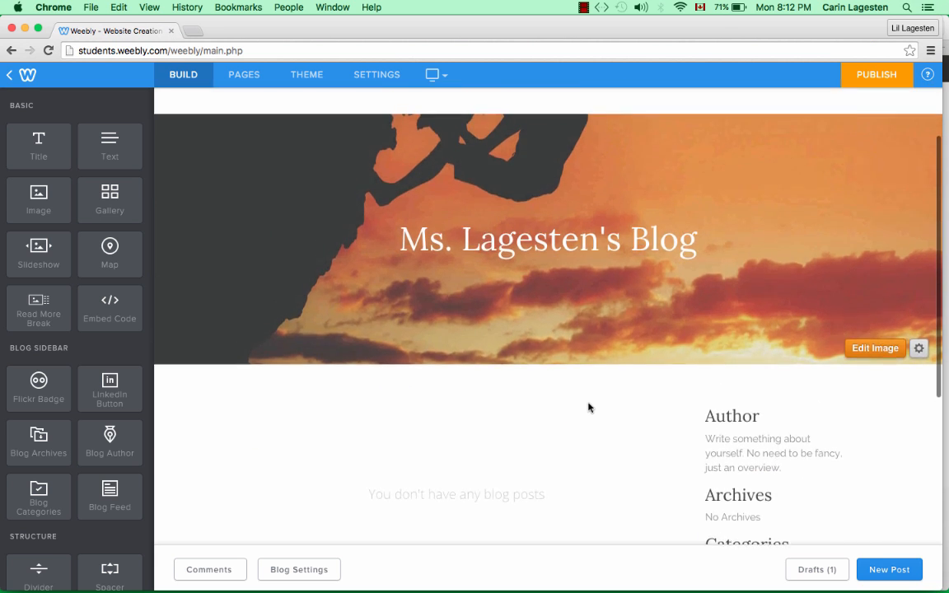
{"action": "scroll", "coordinate": [588, 407], "scroll_direction": "down", "scroll_amount": 3}
{"action": "scroll", "coordinate": [588, 407], "scroll_direction": "up", "scroll_amount": 1}
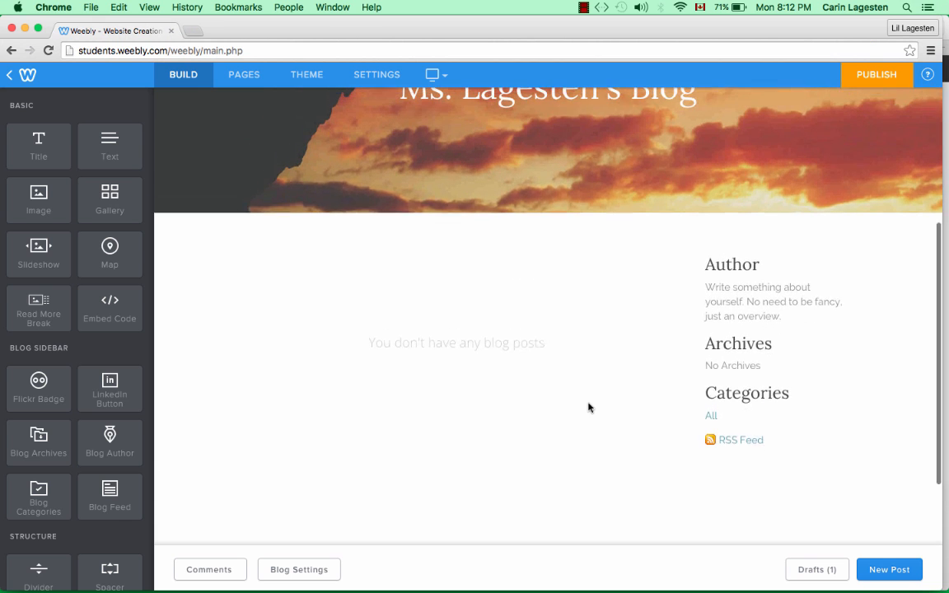
- Open the First Entry draft and post it to the blog
{"action": "left_click", "coordinate": [815, 569]}
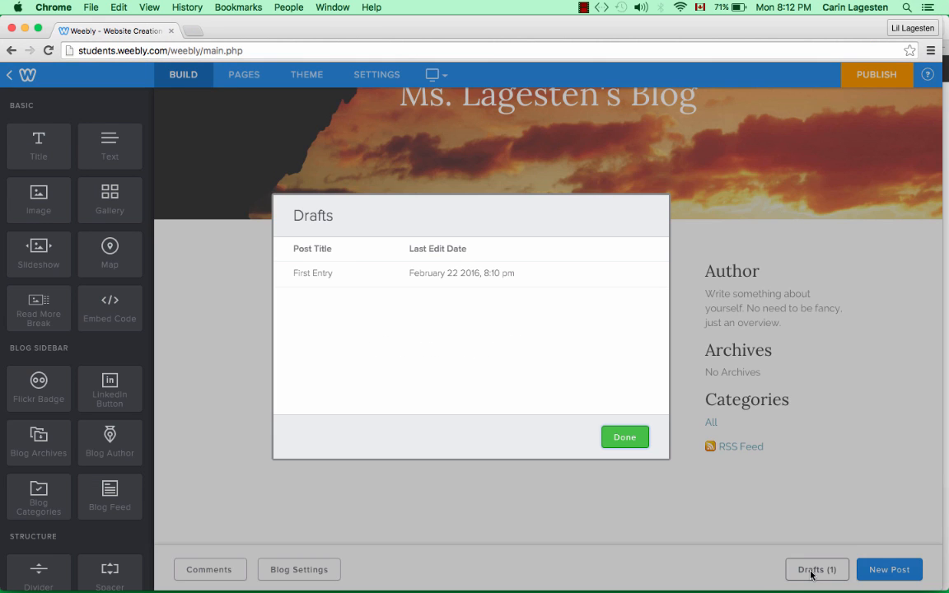
{"action": "left_click", "coordinate": [427, 273]}
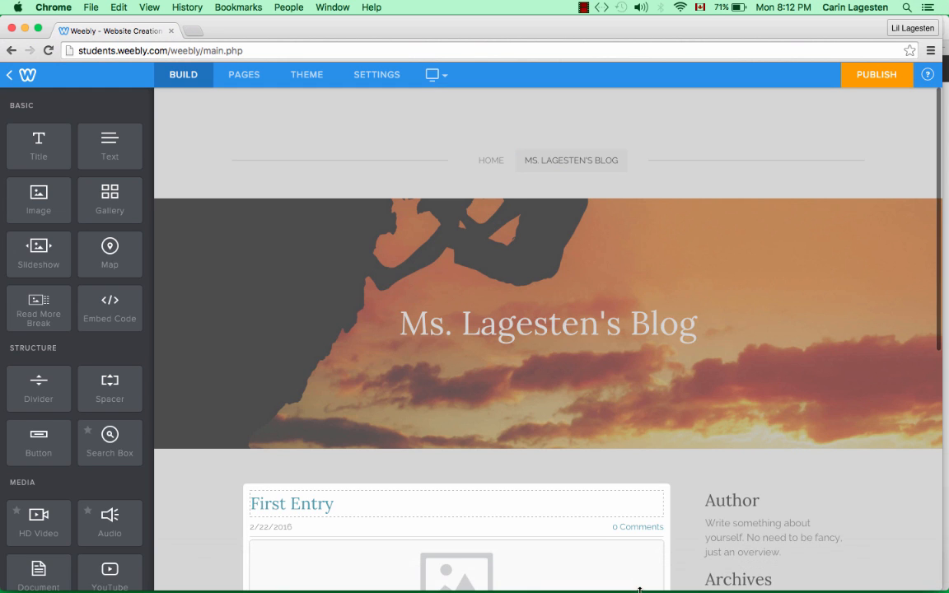
{"action": "scroll", "coordinate": [442, 459], "scroll_direction": "down", "scroll_amount": 3}
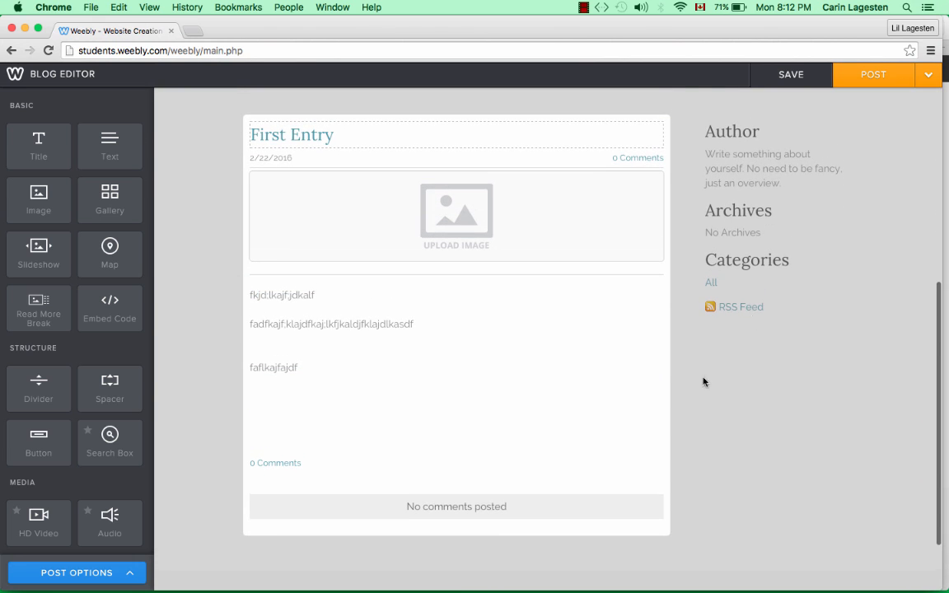
{"action": "left_click", "coordinate": [869, 77]}
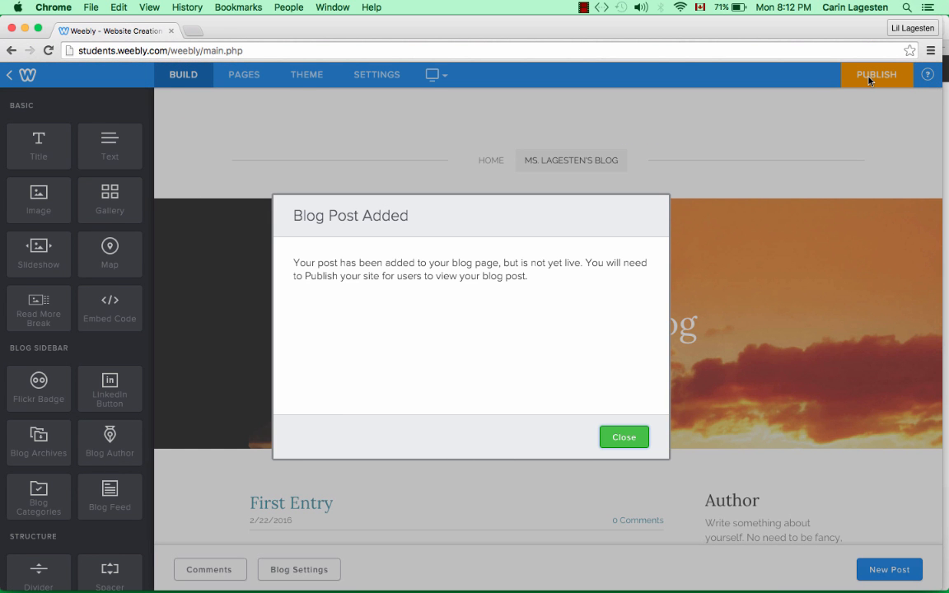
{"action": "left_click", "coordinate": [627, 448]}
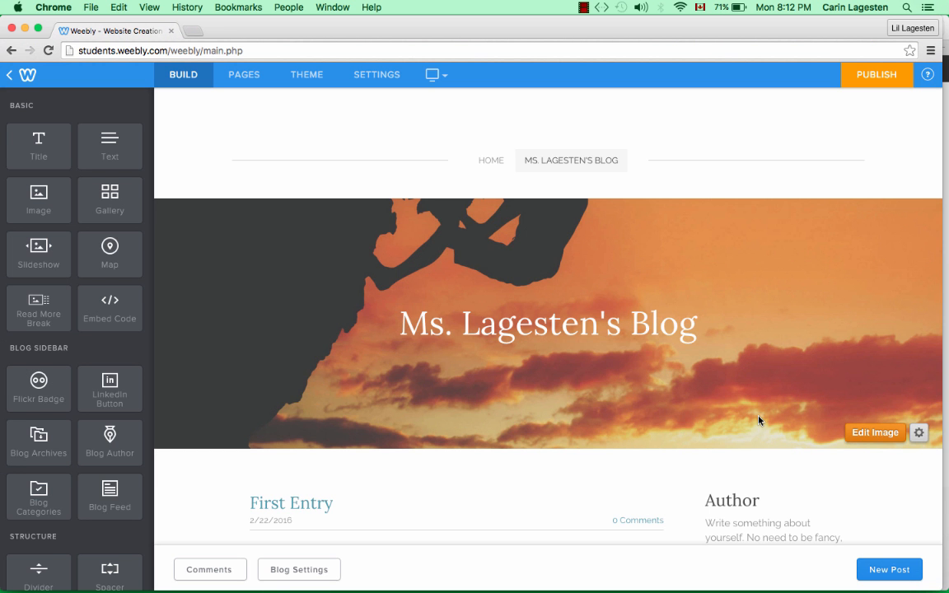
- Publish the whole site and dismiss the Website Published confirmation
{"action": "left_click", "coordinate": [877, 79]}
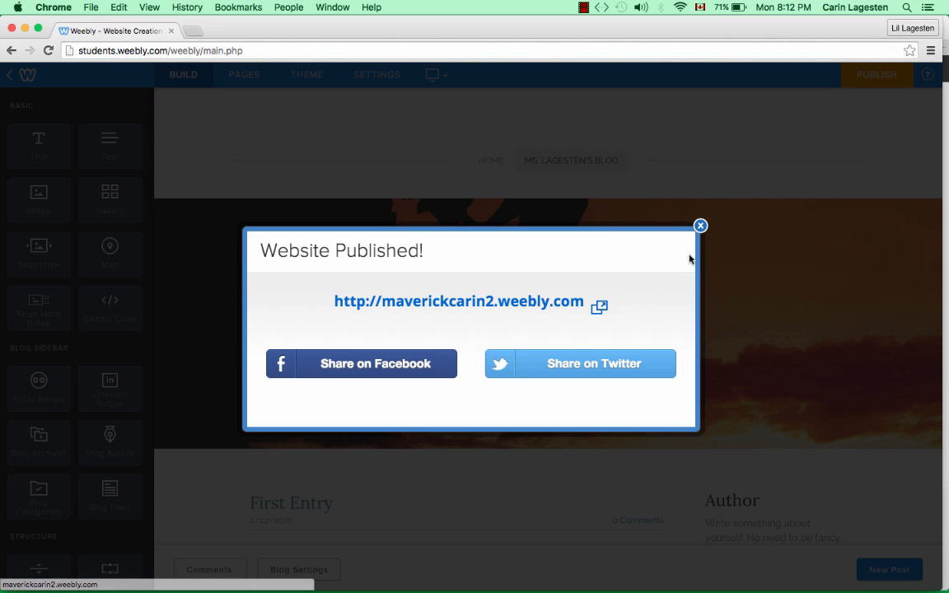
{"action": "left_click", "coordinate": [700, 228]}
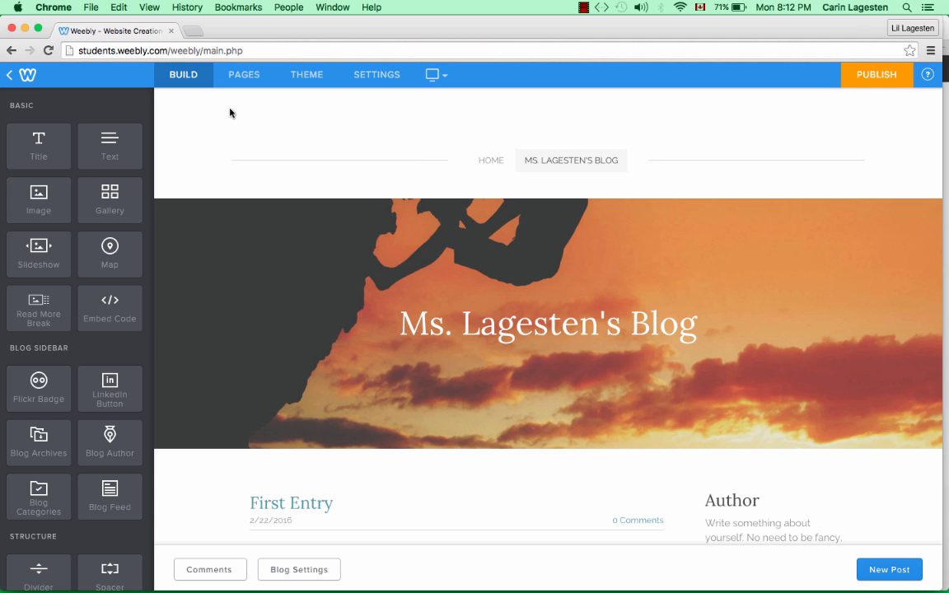
{"action": "left_click", "coordinate": [193, 31]}
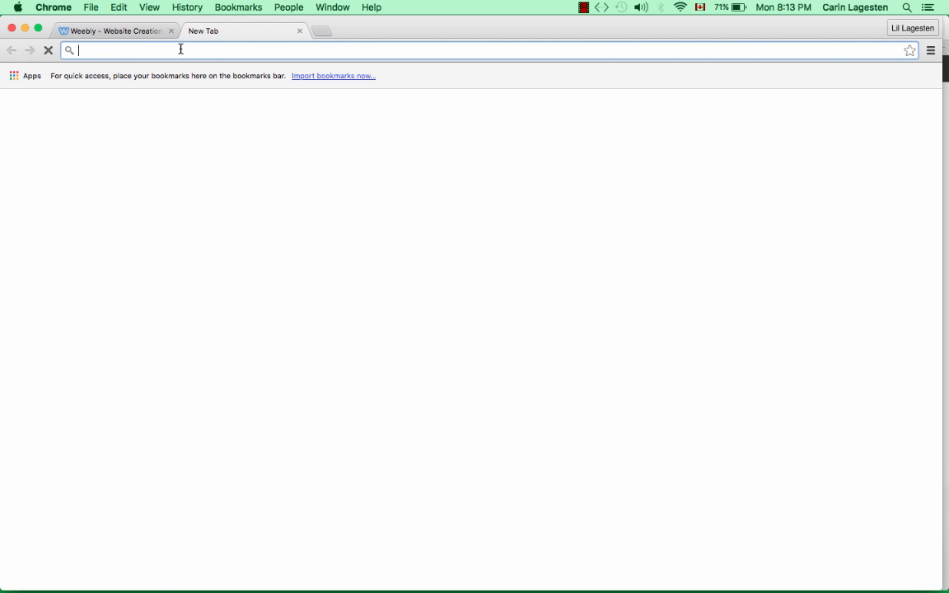
- Load maverickcarin2.weebly.com in the new browser tab
{"action": "type", "text": "ma"}
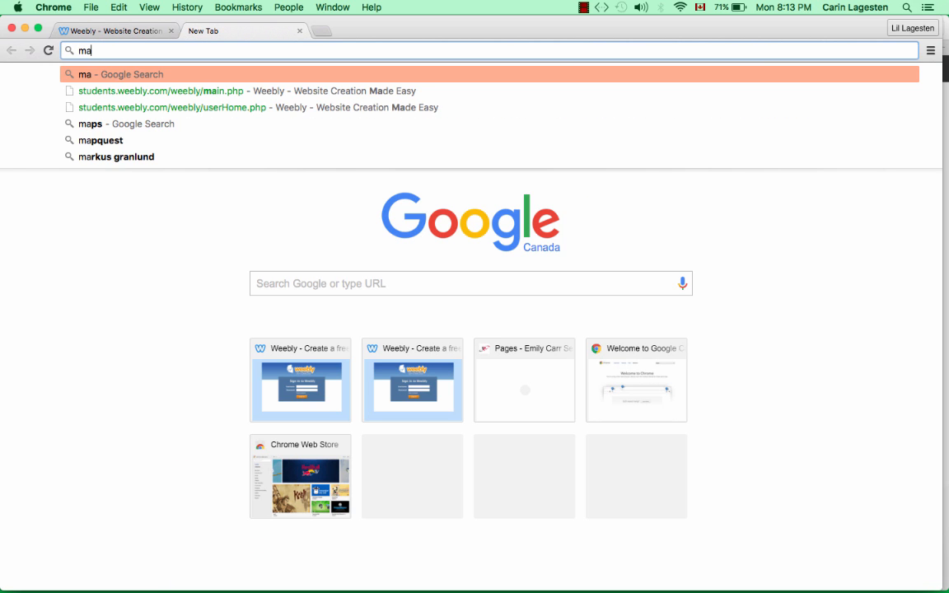
{"action": "type", "text": "verickca"}
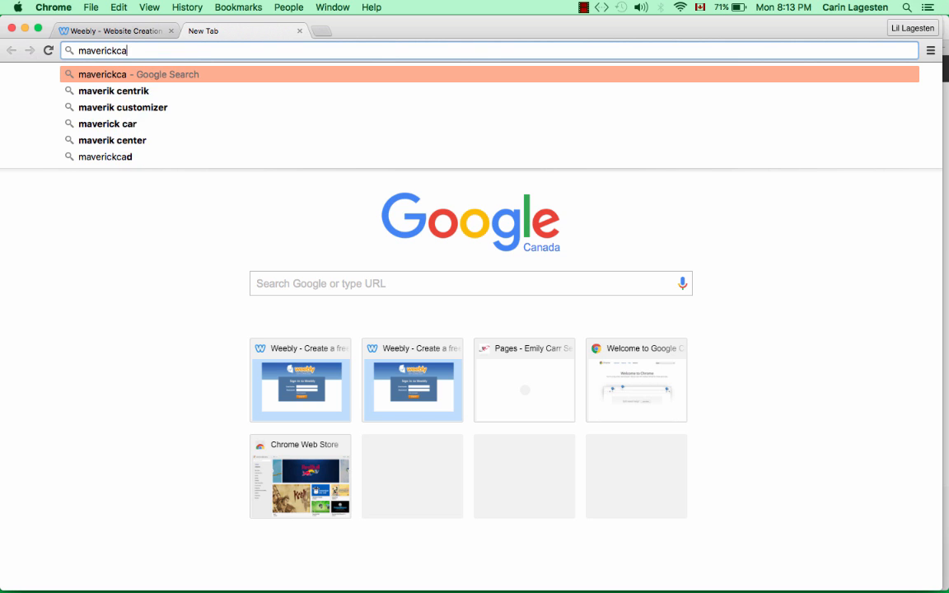
{"action": "type", "text": "rin2."}
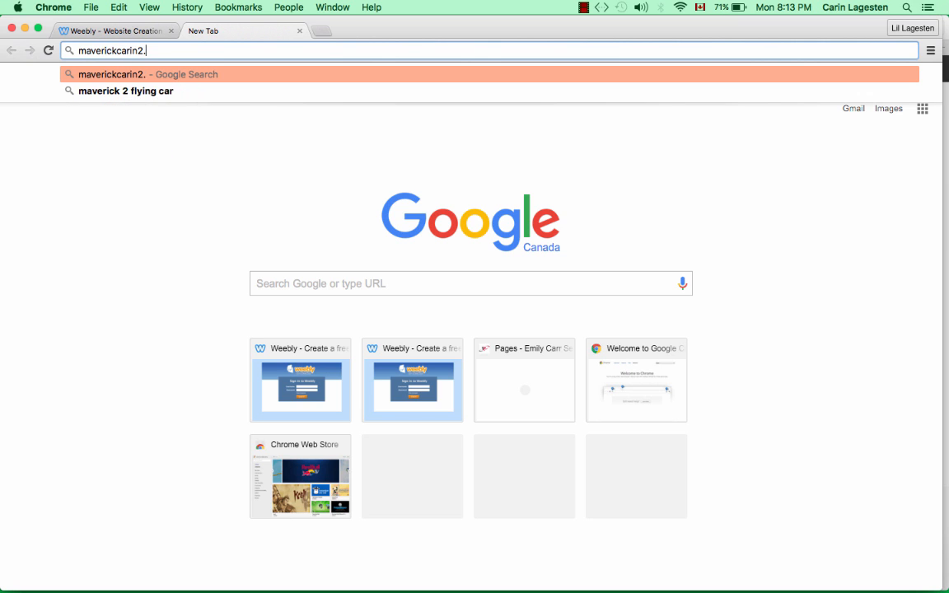
{"action": "type", "text": "weebly.com"}
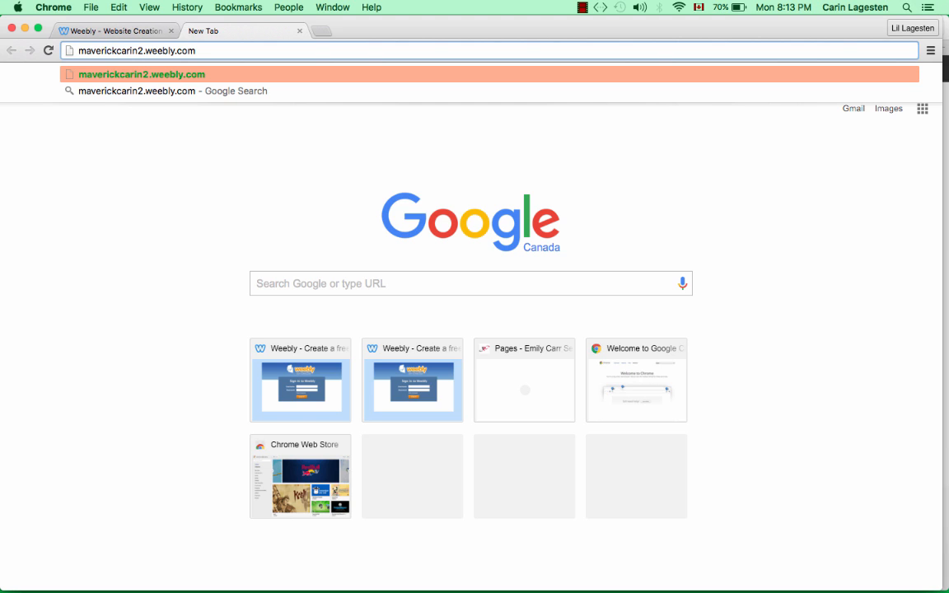
{"action": "key", "text": "Return"}
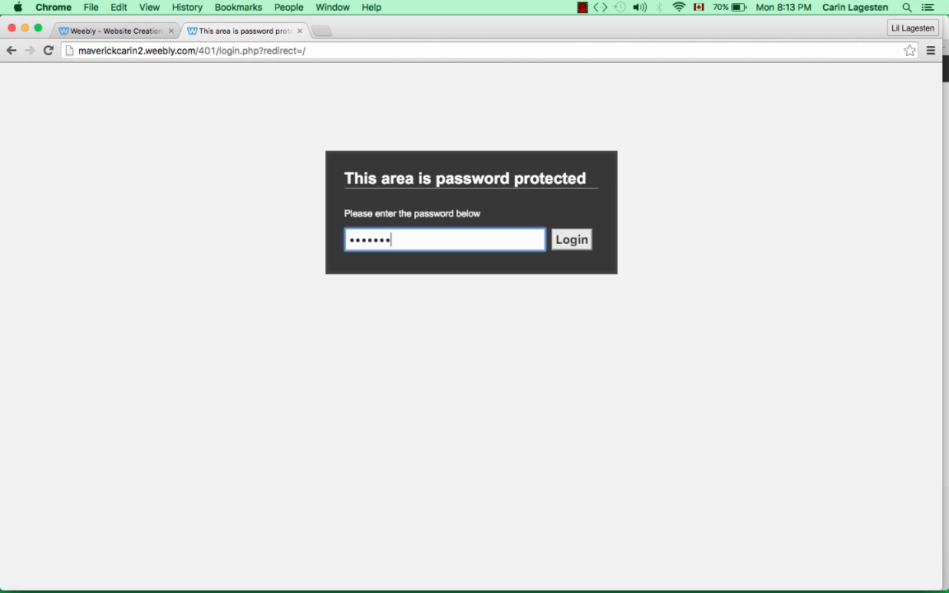
- Log in to the protected site, decline saving the password, and open the blog page
{"action": "left_click", "coordinate": [572, 242]}
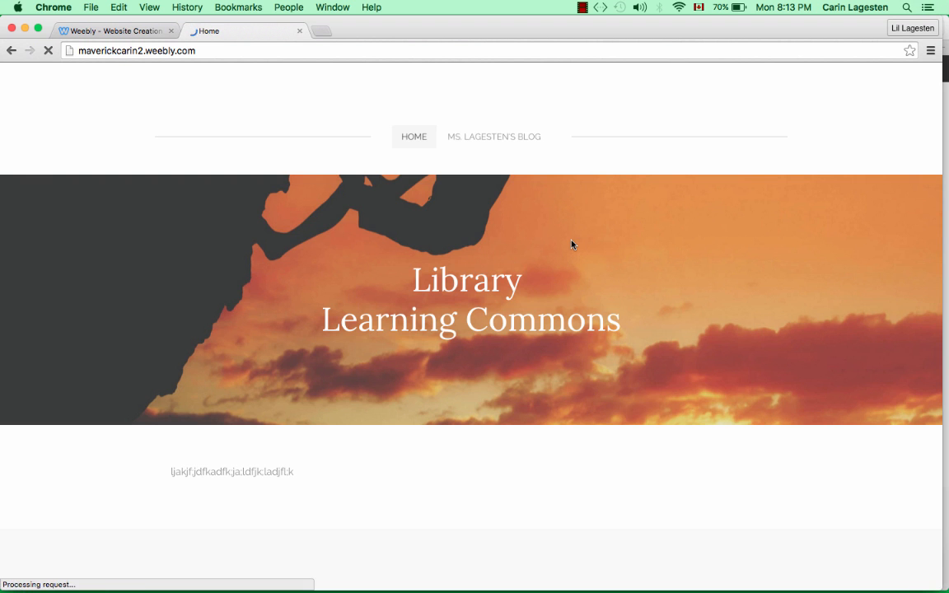
{"action": "scroll", "coordinate": [572, 244], "scroll_direction": "down", "scroll_amount": 2}
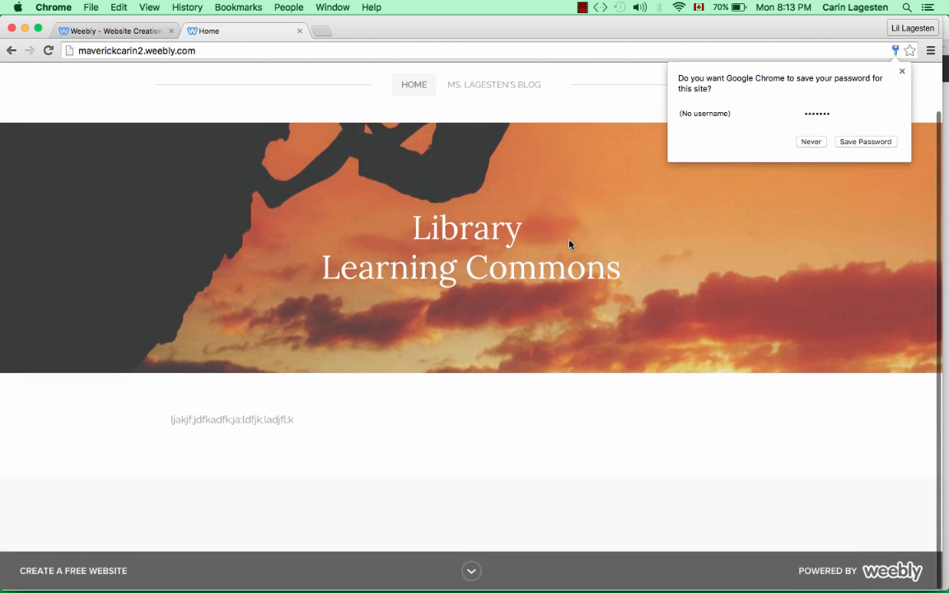
{"action": "left_click", "coordinate": [812, 142]}
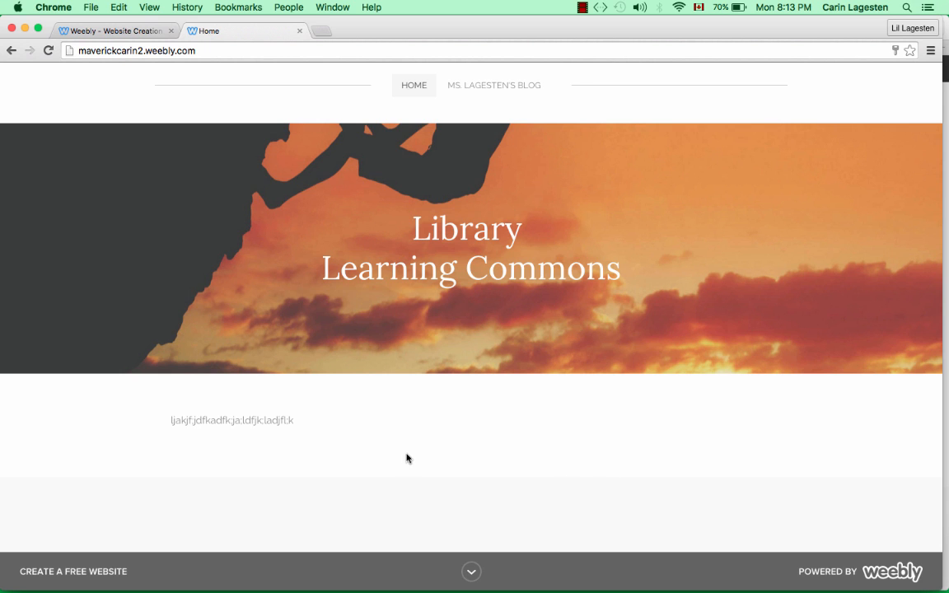
{"action": "scroll", "coordinate": [282, 430], "scroll_direction": "down", "scroll_amount": 2}
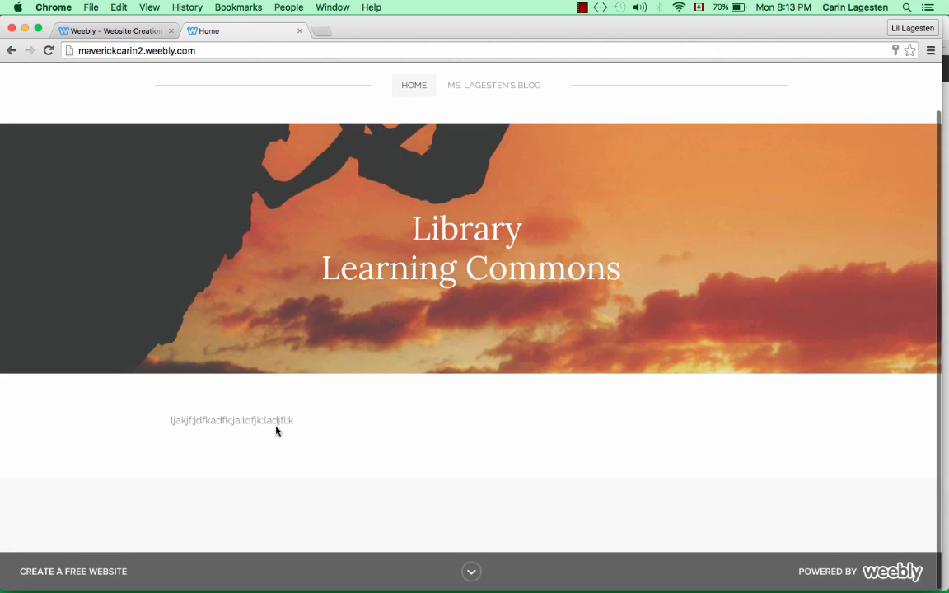
{"action": "scroll", "coordinate": [264, 416], "scroll_direction": "up", "scroll_amount": 2}
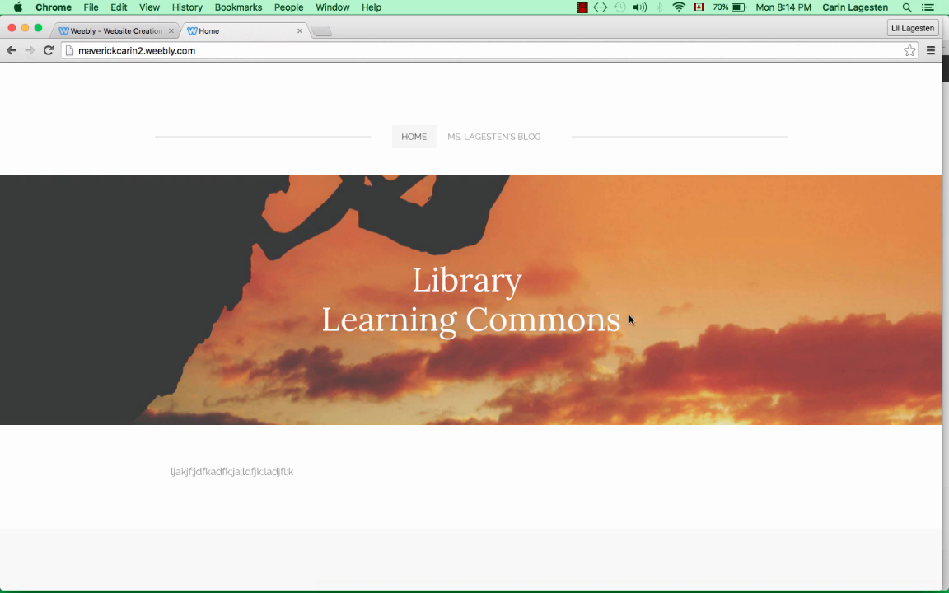
{"action": "left_click", "coordinate": [499, 135]}
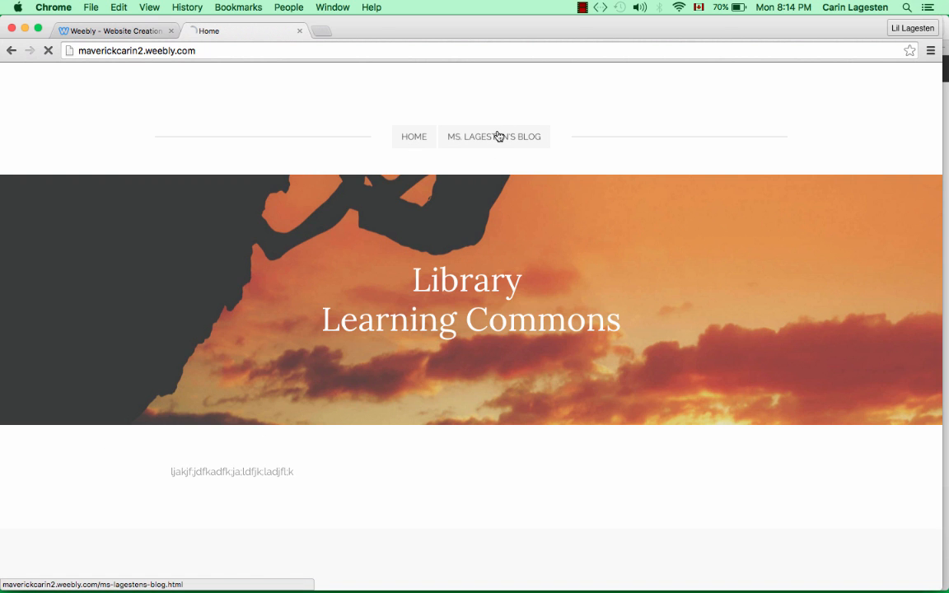
{"action": "scroll", "coordinate": [517, 296], "scroll_direction": "down", "scroll_amount": 5}
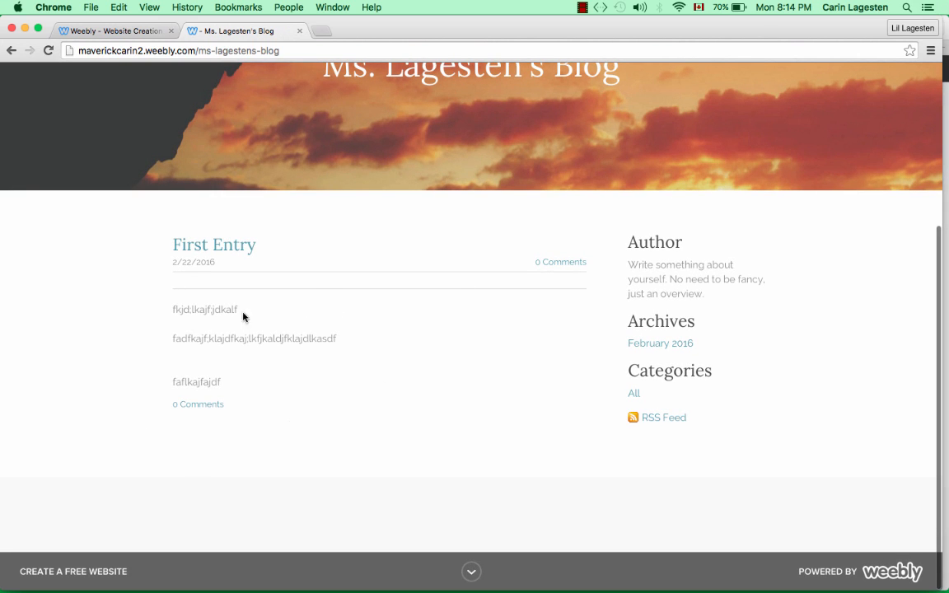
- Submit a 'thought provoking because' comment on First Entry under the commenter's name, then return to the editor
{"action": "left_click", "coordinate": [209, 411]}
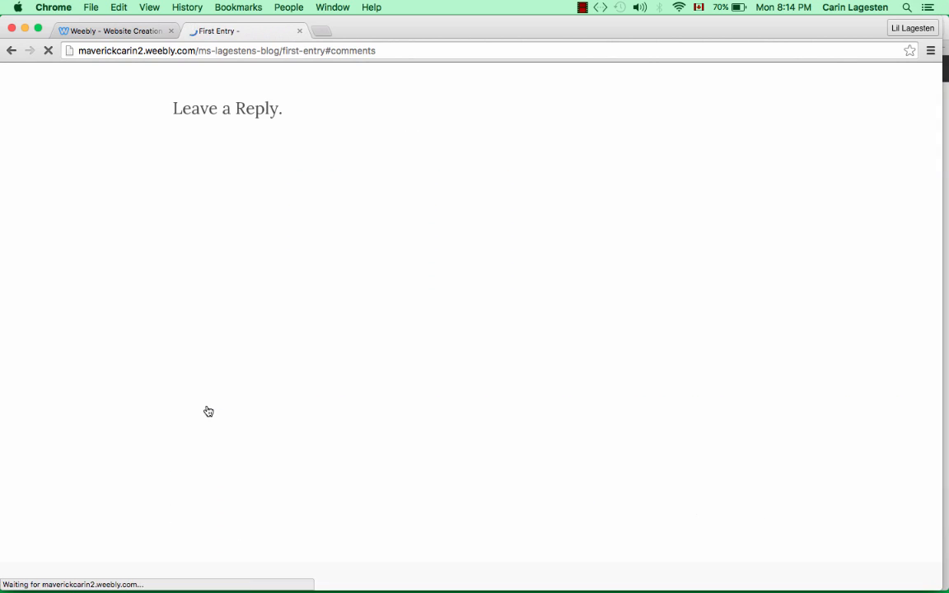
{"action": "left_click", "coordinate": [207, 161]}
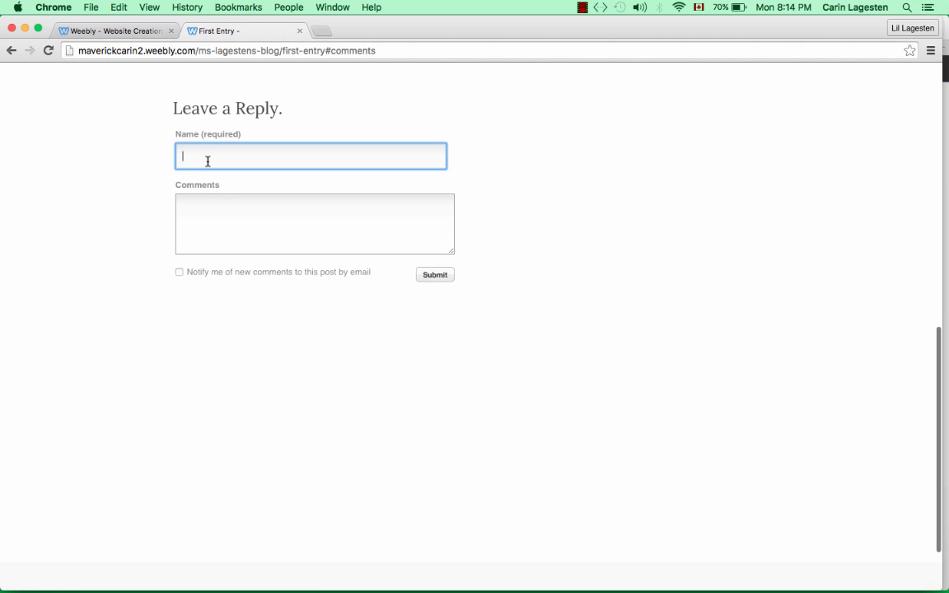
{"action": "type", "text": "Ms"}
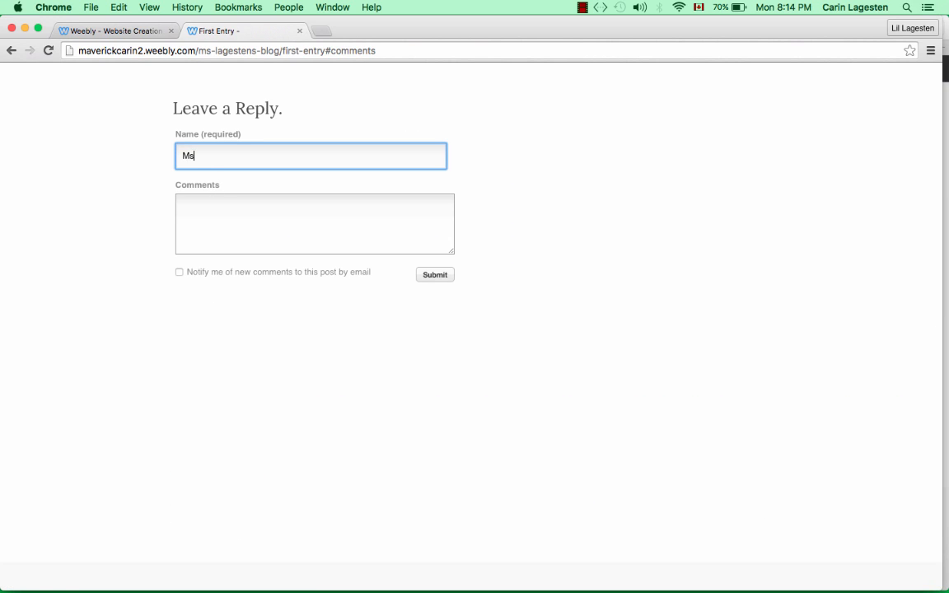
{"action": "type", "text": ". Lagesten"}
{"action": "key", "text": "Tab"}
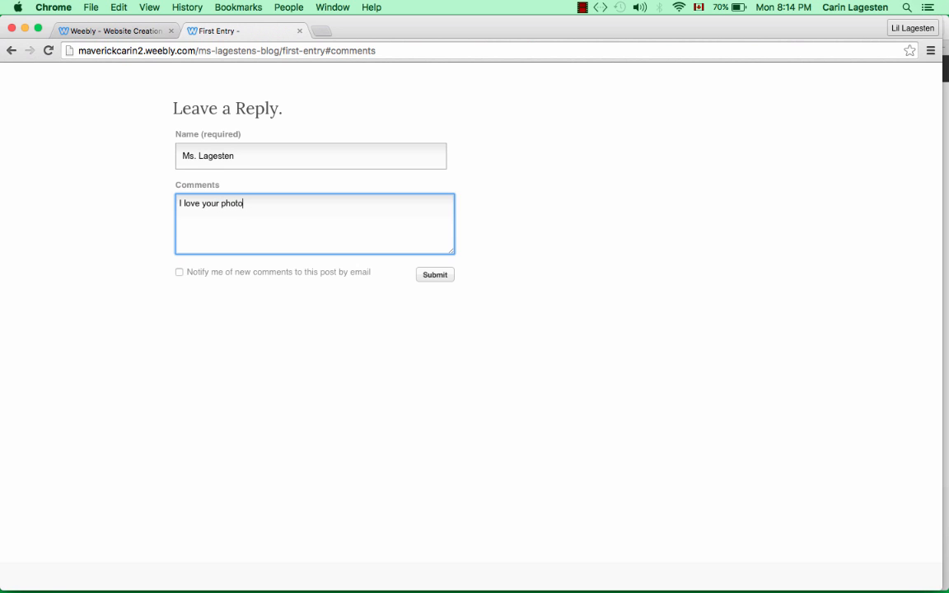
{"action": "type", "text": "thought your first entry was very thoug"}
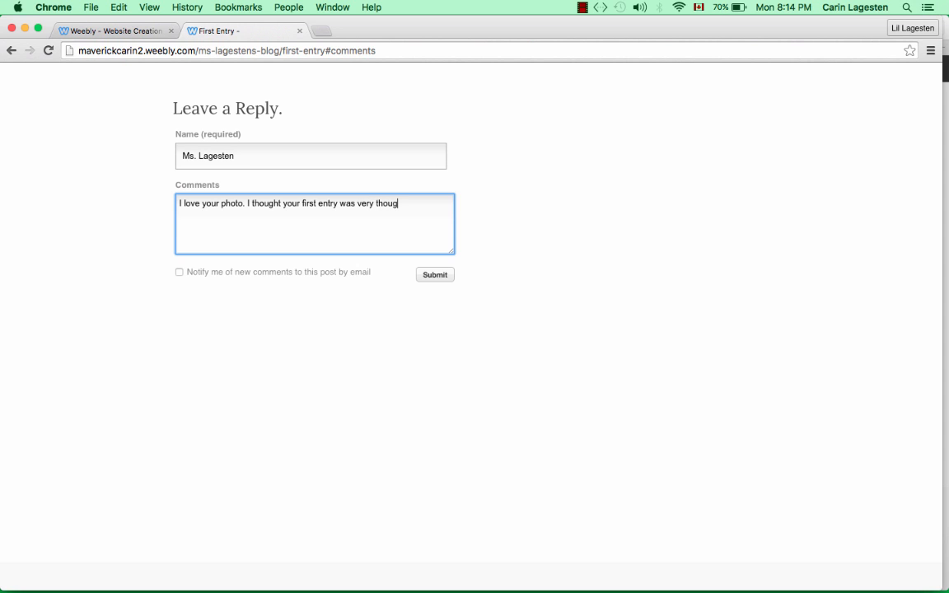
{"action": "type", "text": "provoking becasue"}
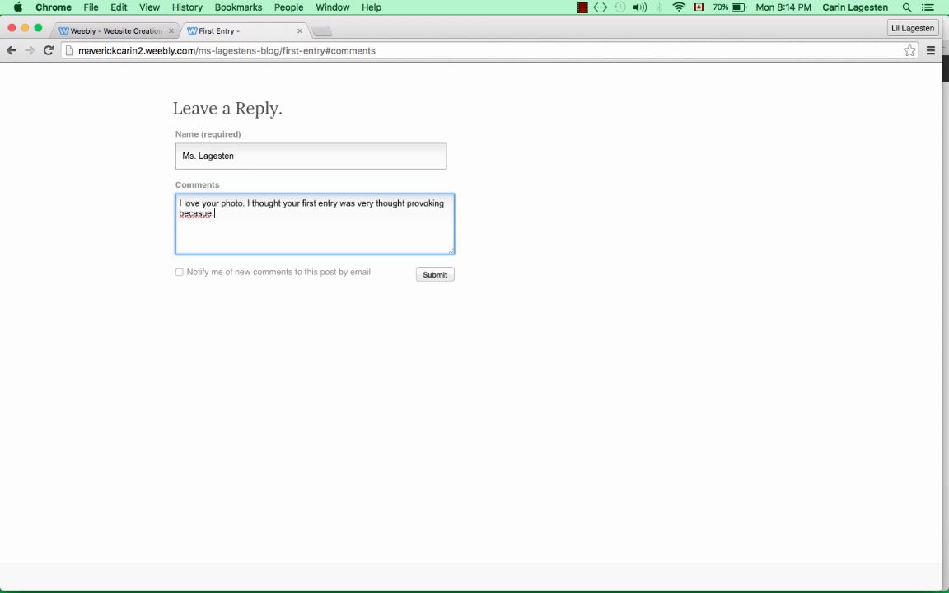
{"action": "key", "text": "BackSpace"}
{"action": "key", "text": "BackSpace"}
{"action": "key", "text": "BackSpace"}
{"action": "left_click", "coordinate": [436, 276]}
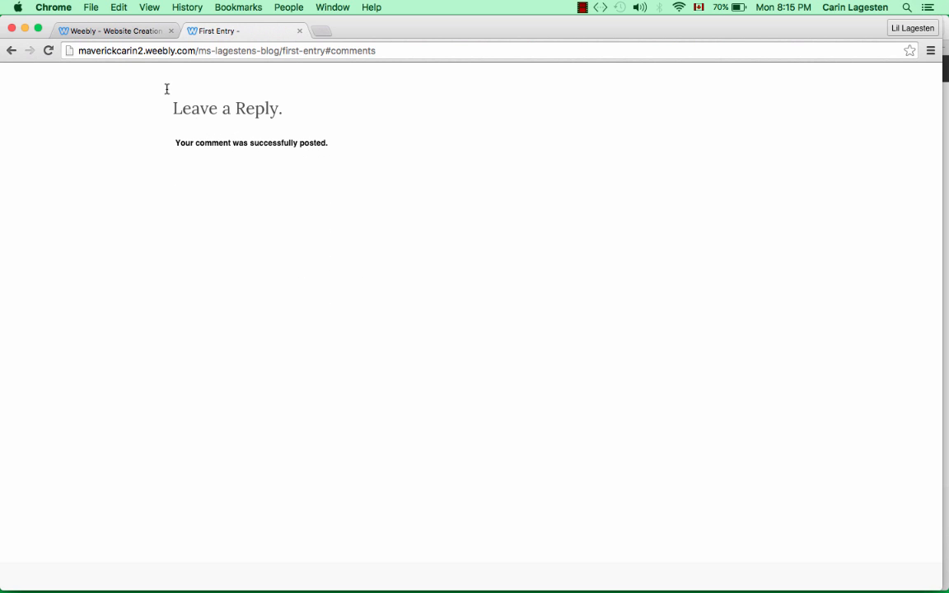
{"action": "left_click", "coordinate": [138, 33]}
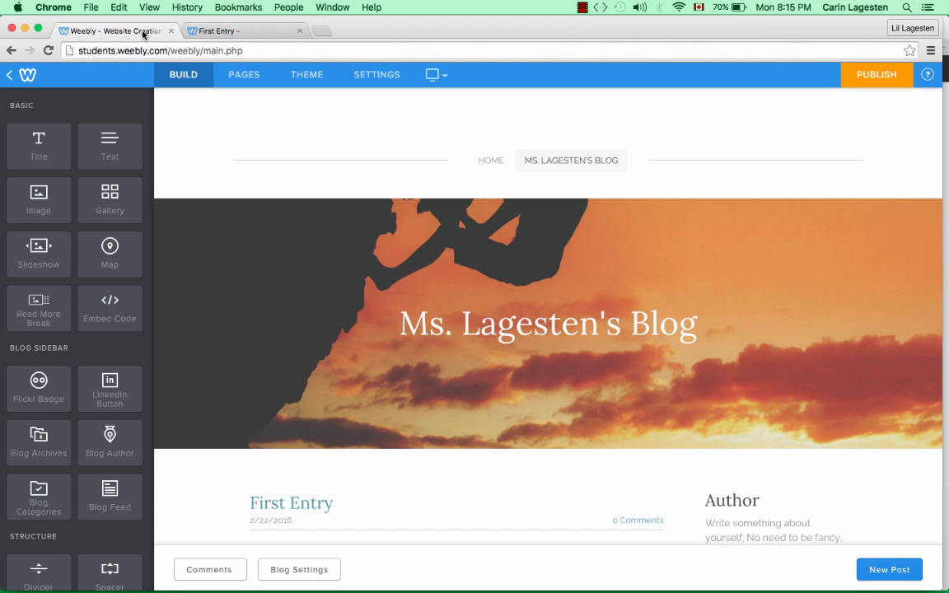
- Reopen First Entry from the blog page and republish it, closing the Post Published dialog
{"action": "scroll", "coordinate": [500, 464], "scroll_direction": "down", "scroll_amount": 5}
{"action": "scroll", "coordinate": [500, 464], "scroll_direction": "up", "scroll_amount": 5}
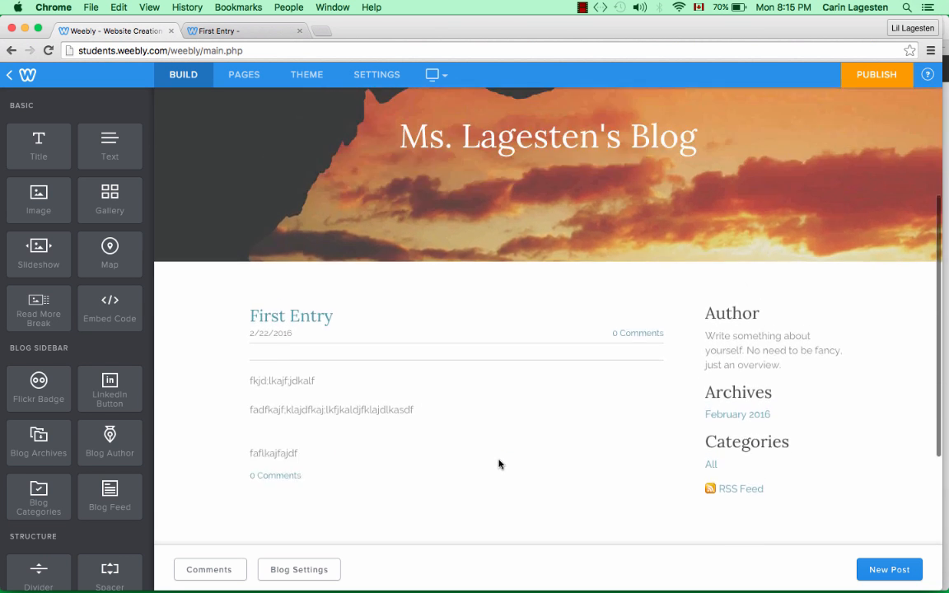
{"action": "left_click", "coordinate": [488, 165]}
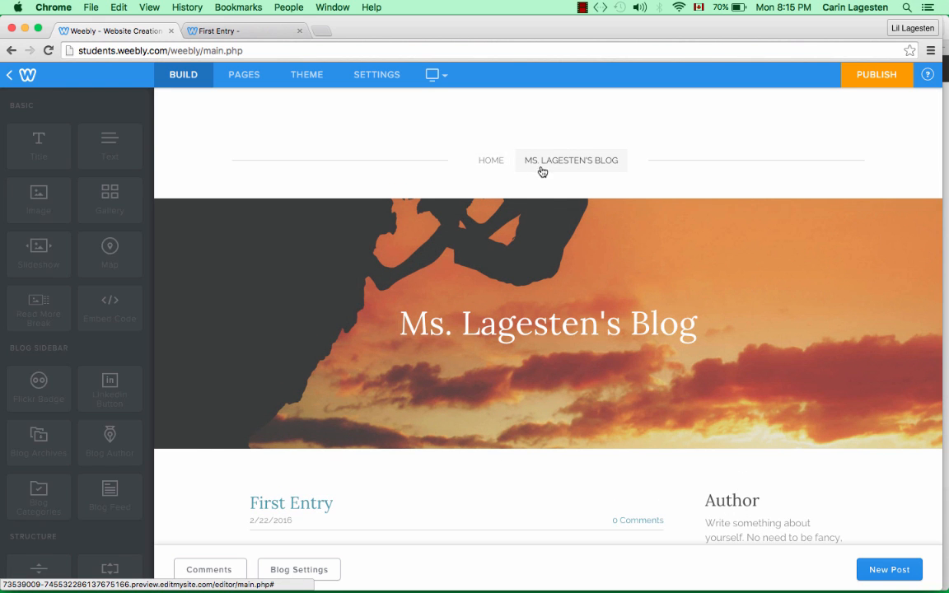
{"action": "left_click", "coordinate": [557, 165]}
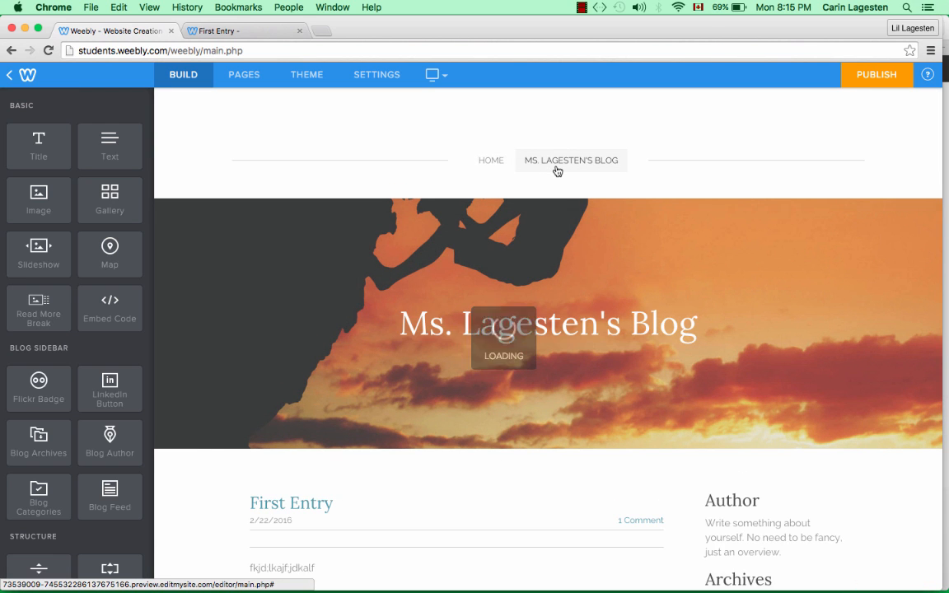
{"action": "scroll", "coordinate": [586, 421], "scroll_direction": "down", "scroll_amount": 3}
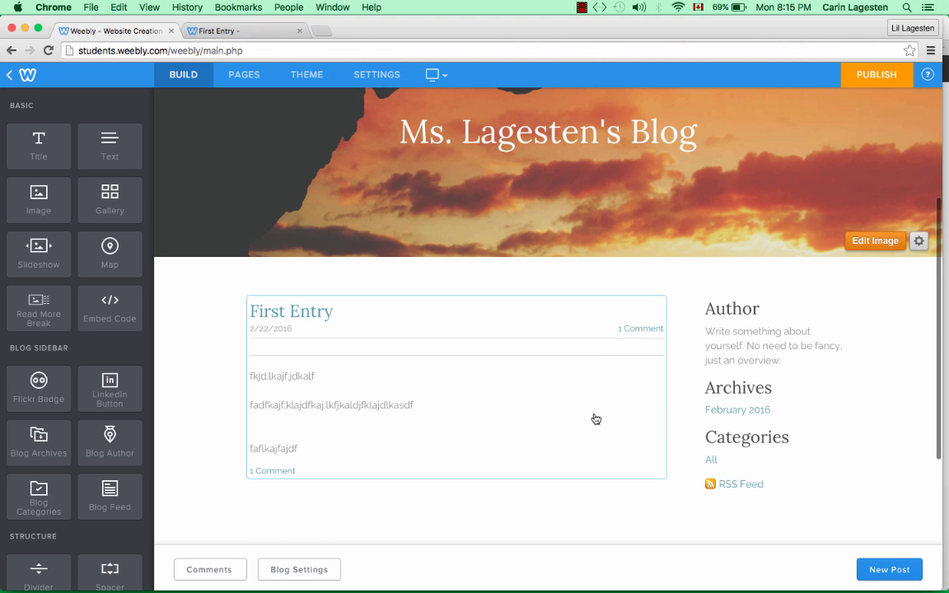
{"action": "left_click", "coordinate": [645, 333]}
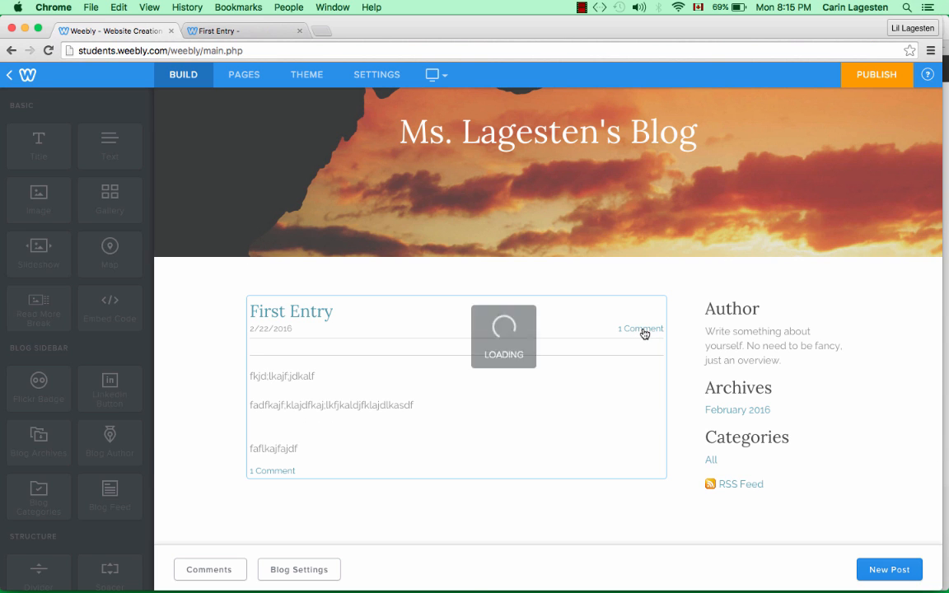
{"action": "scroll", "coordinate": [642, 333], "scroll_direction": "down", "scroll_amount": 3}
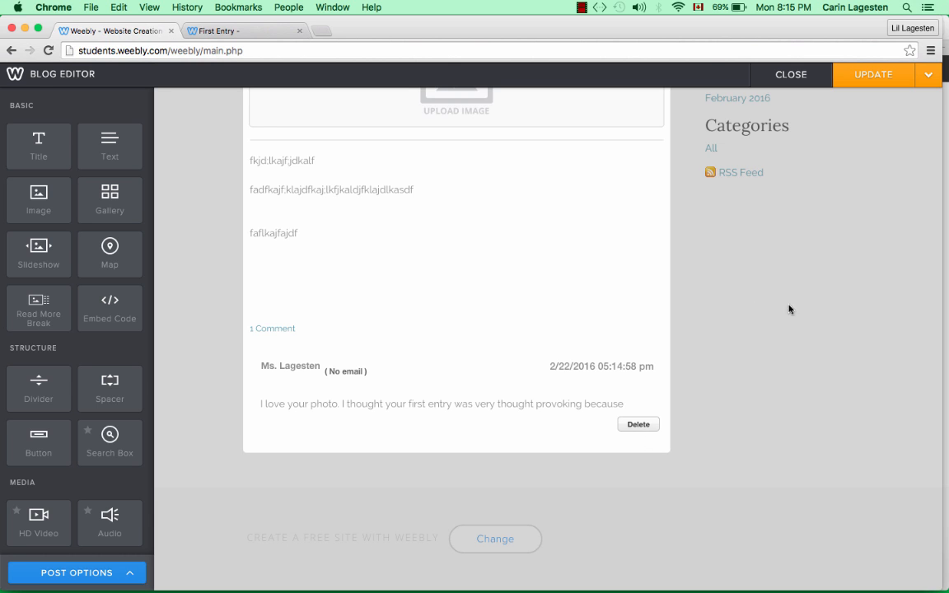
{"action": "left_click", "coordinate": [872, 79]}
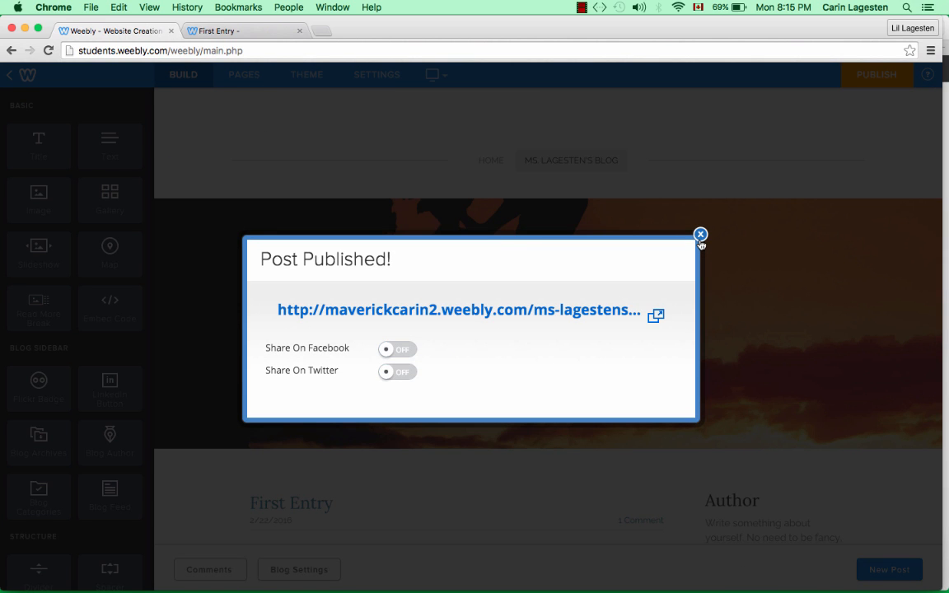
{"action": "left_click", "coordinate": [701, 235]}
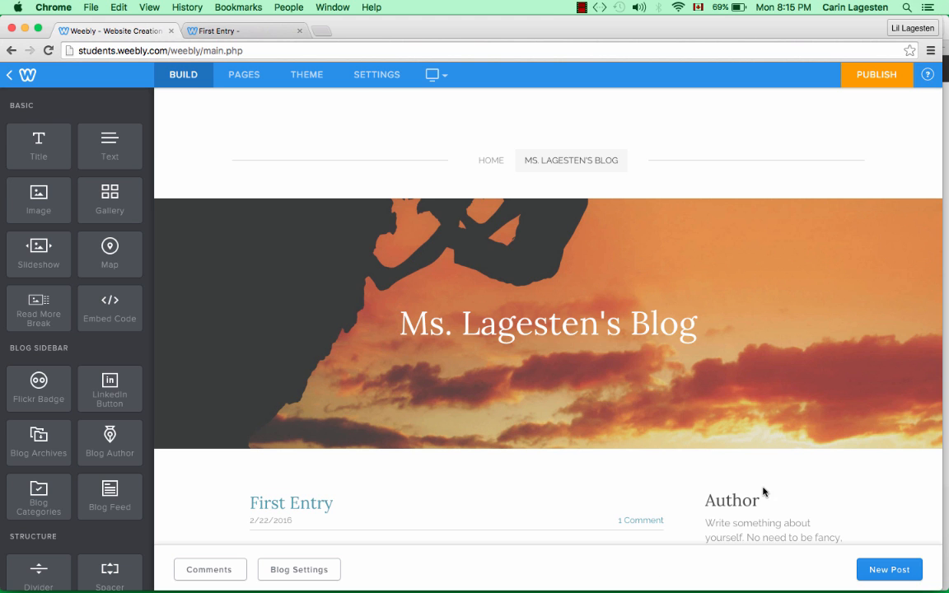
{"action": "scroll", "coordinate": [705, 488], "scroll_direction": "down", "scroll_amount": 3}
{"action": "scroll", "coordinate": [764, 491], "scroll_direction": "down", "scroll_amount": 2}
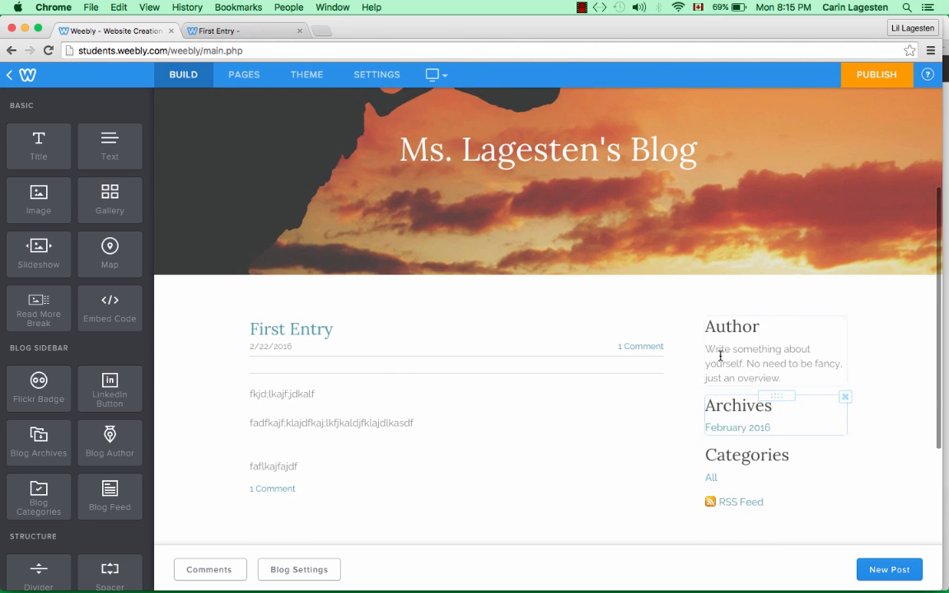
{"action": "mouse_move", "coordinate": [784, 338]}
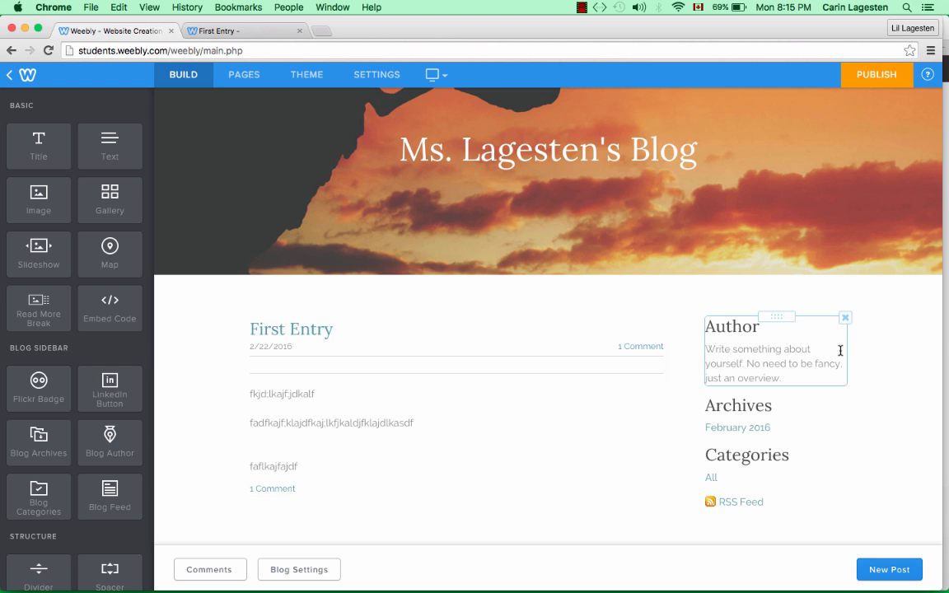
{"action": "left_click", "coordinate": [846, 319]}
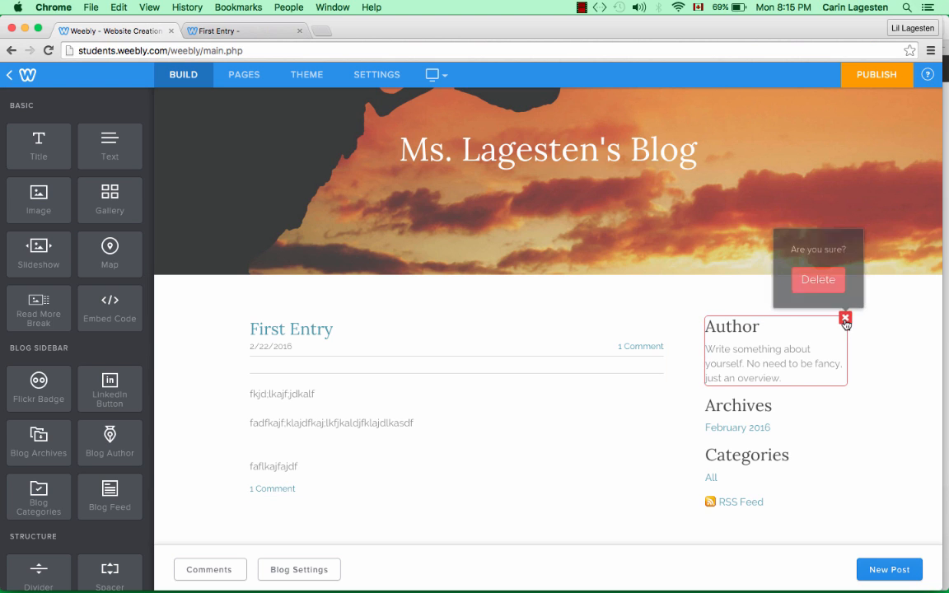
{"action": "left_click", "coordinate": [818, 280]}
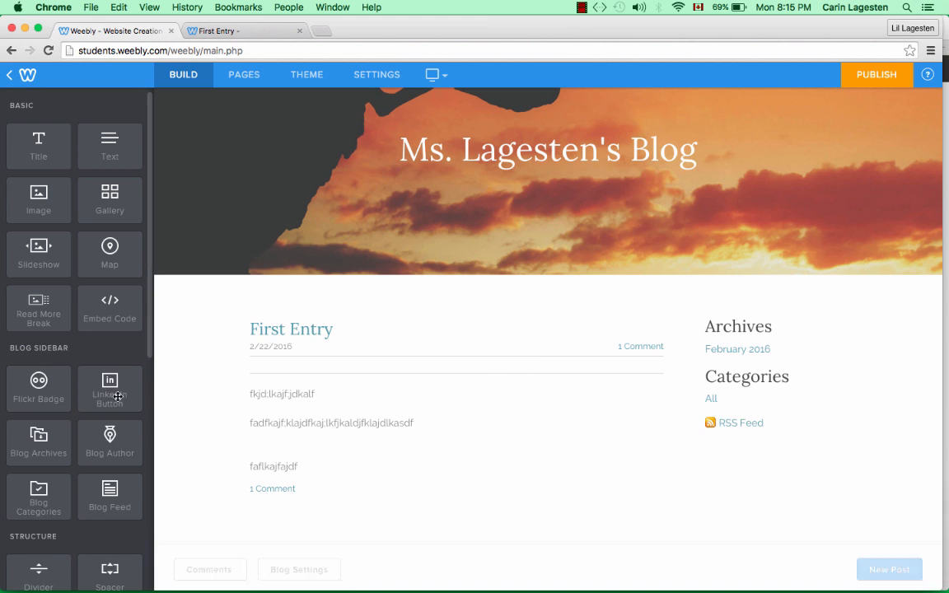
{"action": "left_click_drag", "start_coordinate": [111, 436], "coordinate": [736, 316]}
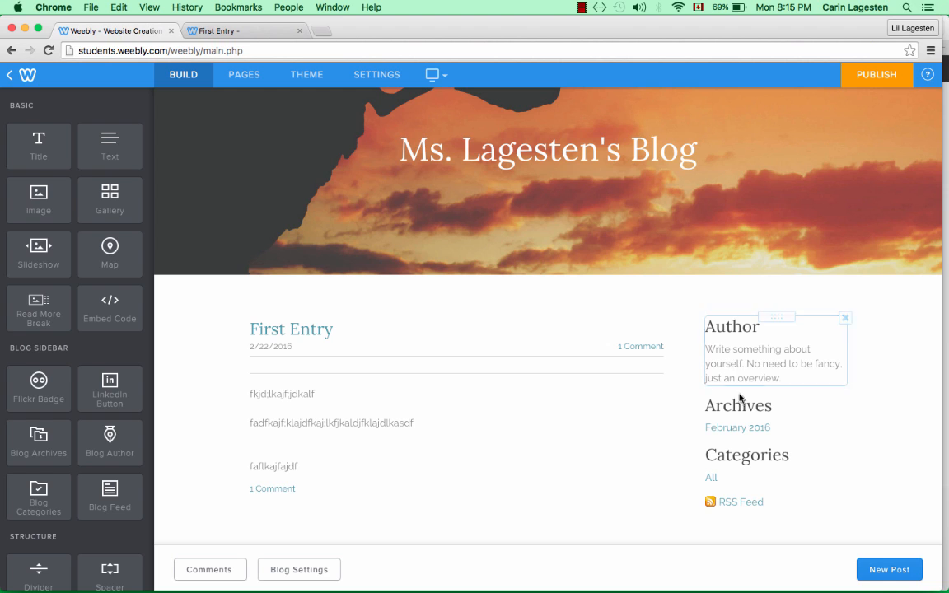
{"action": "left_click", "coordinate": [716, 348]}
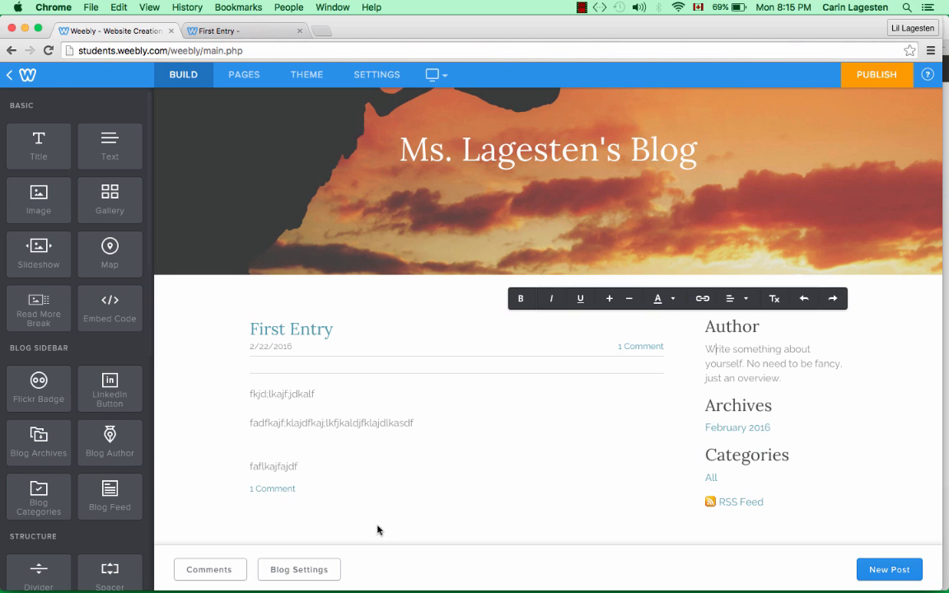
{"action": "left_click", "coordinate": [18, 390]}
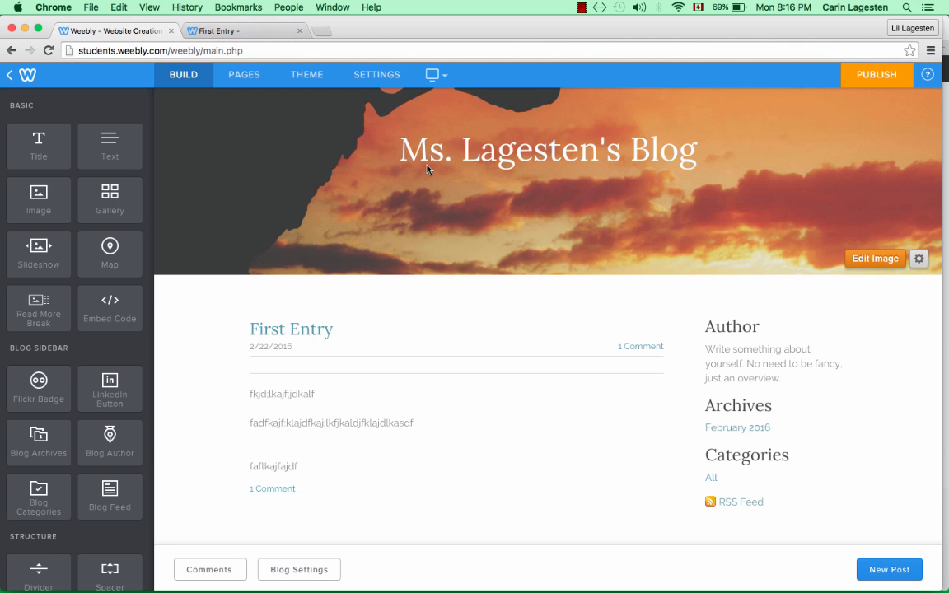
{"action": "scroll", "coordinate": [427, 169], "scroll_direction": "up", "scroll_amount": 4}
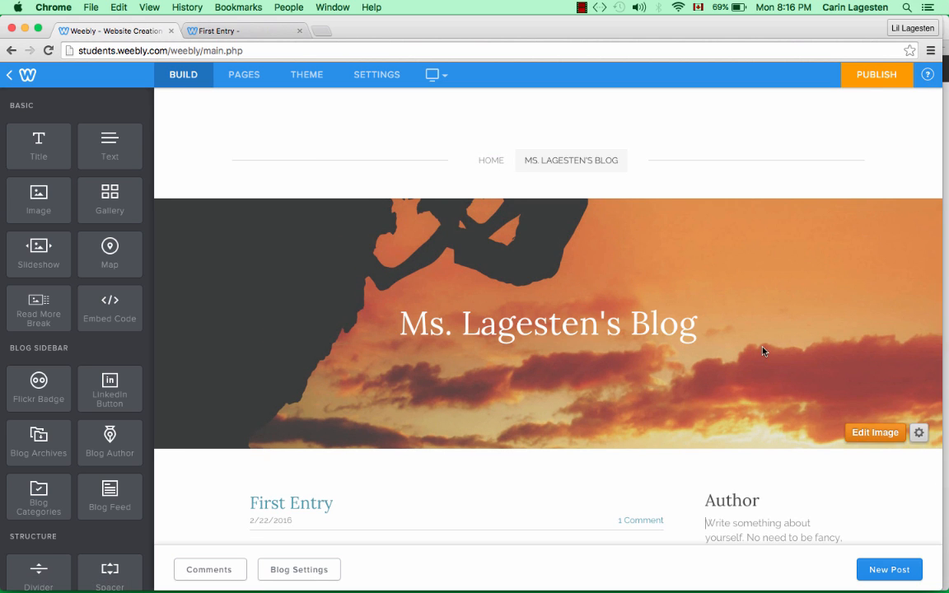
{"action": "scroll", "coordinate": [762, 351], "scroll_direction": "down", "scroll_amount": 8}
- Start a new post and add image, title, text and read-more break elements
{"action": "left_click", "coordinate": [890, 576]}
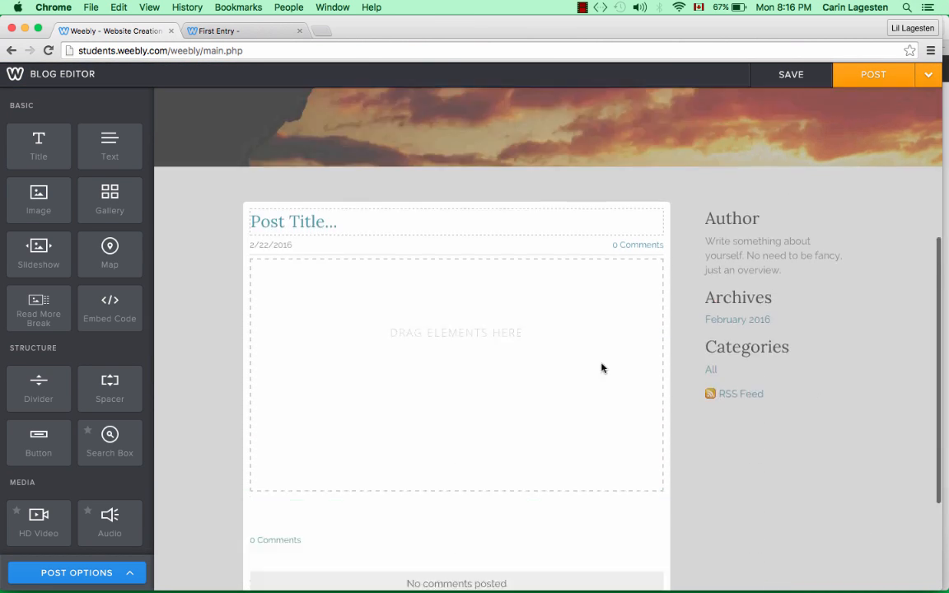
{"action": "left_click", "coordinate": [354, 153]}
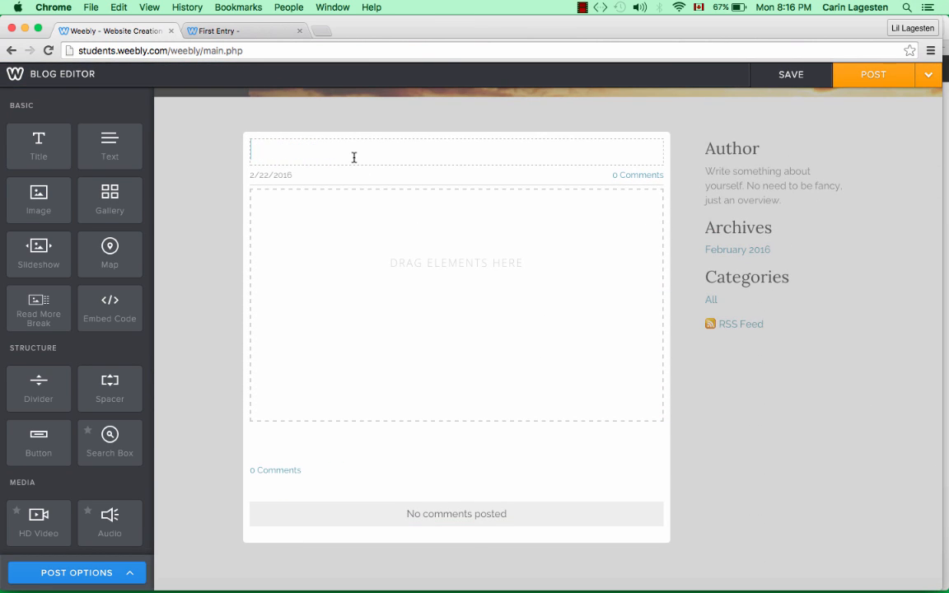
{"action": "left_click", "coordinate": [326, 234]}
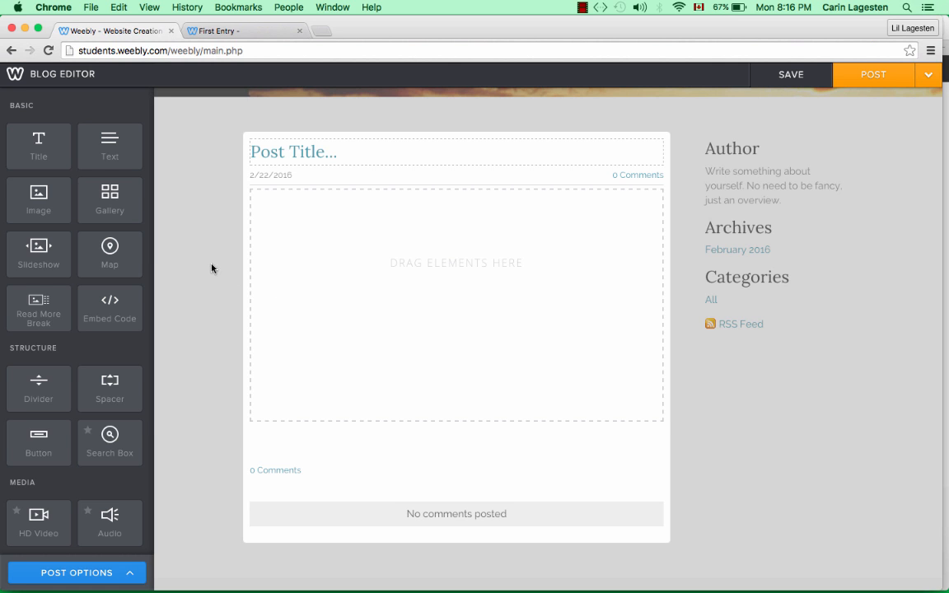
{"action": "left_click_drag", "start_coordinate": [52, 217], "coordinate": [379, 248]}
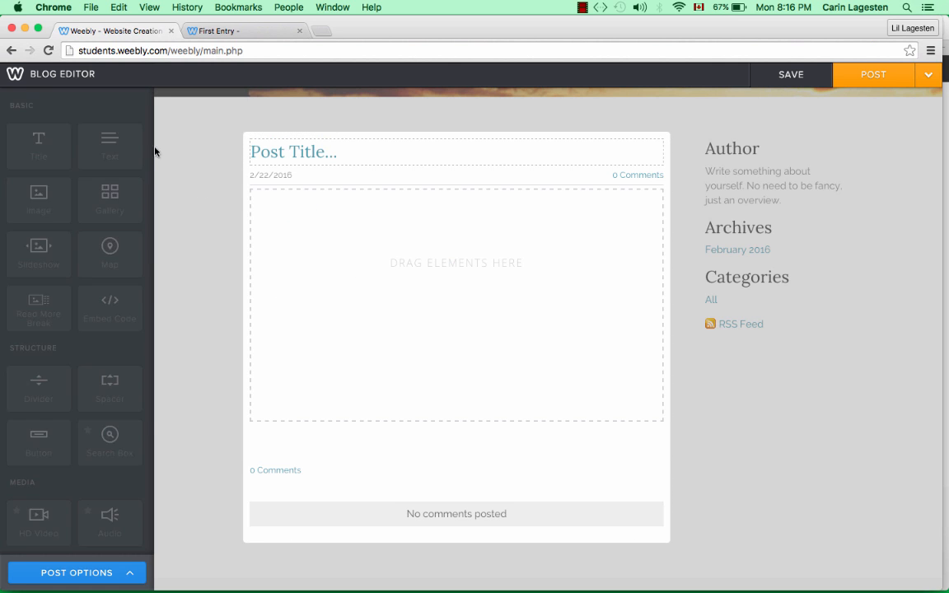
{"action": "left_click_drag", "start_coordinate": [39, 133], "coordinate": [448, 184]}
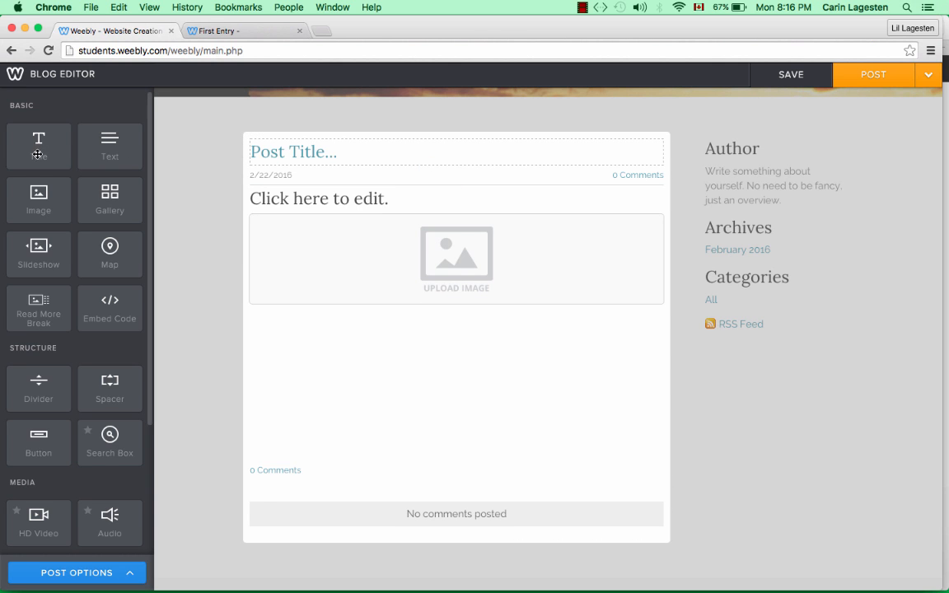
{"action": "left_click_drag", "start_coordinate": [97, 145], "coordinate": [322, 364]}
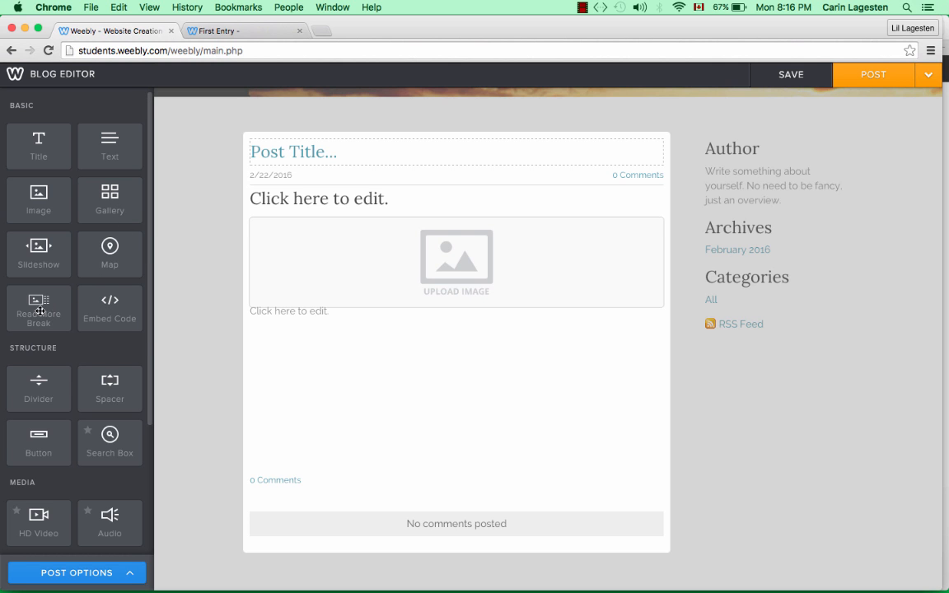
{"action": "left_click_drag", "start_coordinate": [39, 307], "coordinate": [323, 403]}
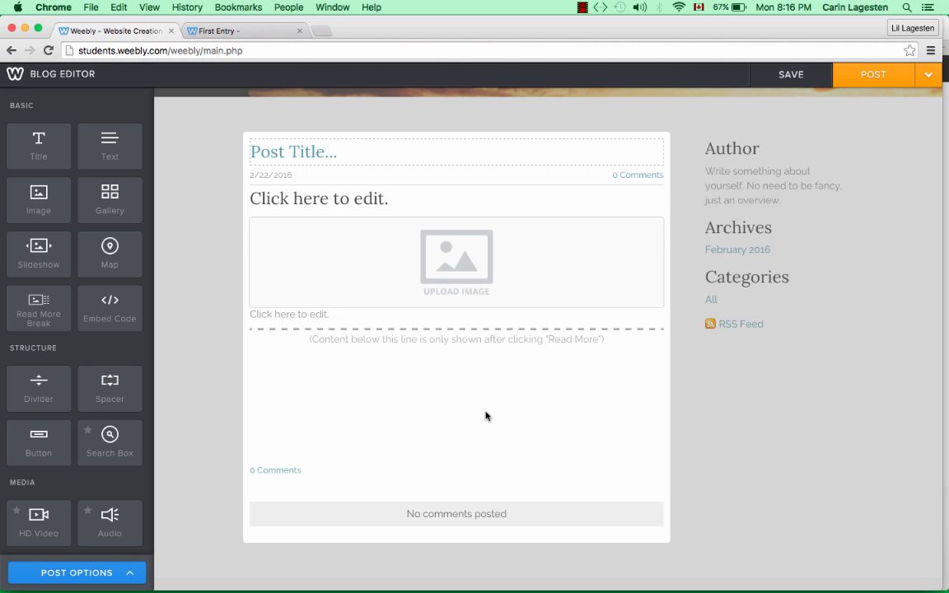
- Leave the image placeholder without a photo and save the post as a draft
{"action": "left_click", "coordinate": [477, 268]}
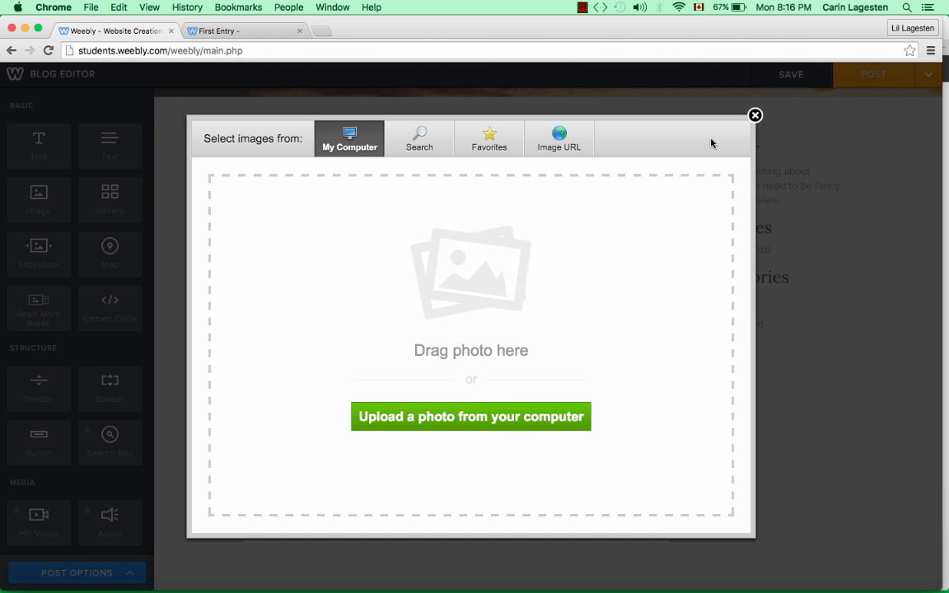
{"action": "left_click", "coordinate": [755, 116]}
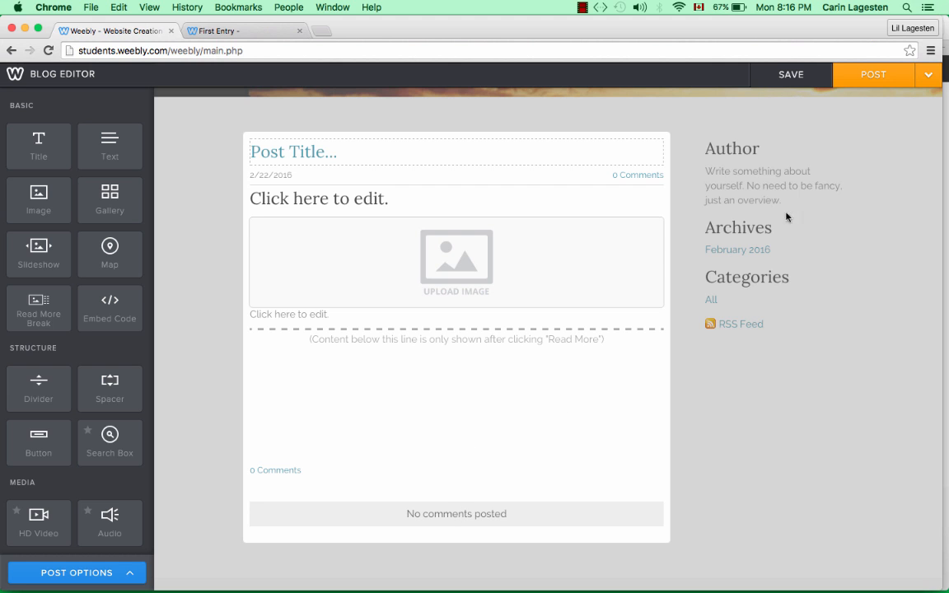
{"action": "left_click", "coordinate": [789, 77]}
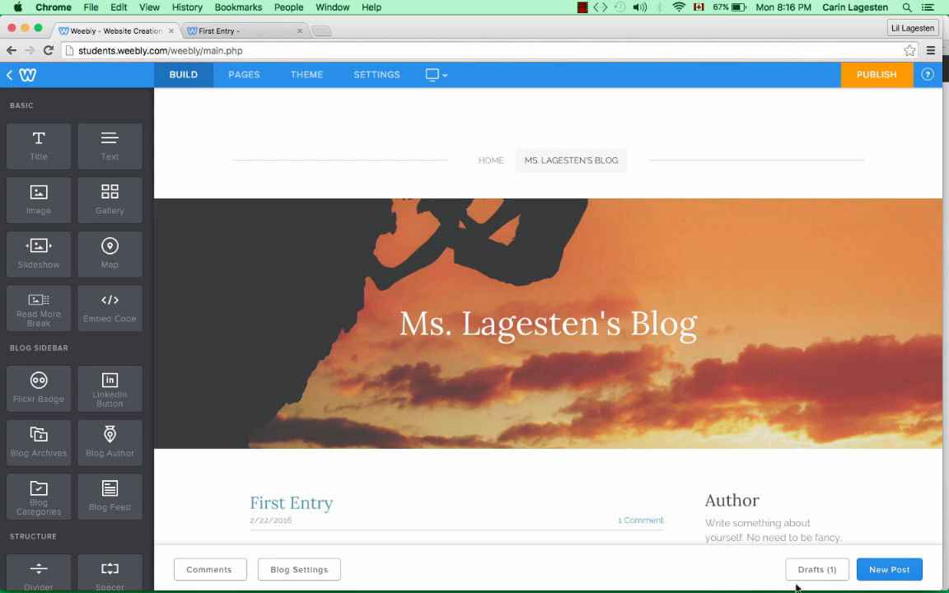
- Reopen the Untitled draft from Drafts (1) and publish it as the February 22nd, 2016 post
{"action": "left_click", "coordinate": [818, 572]}
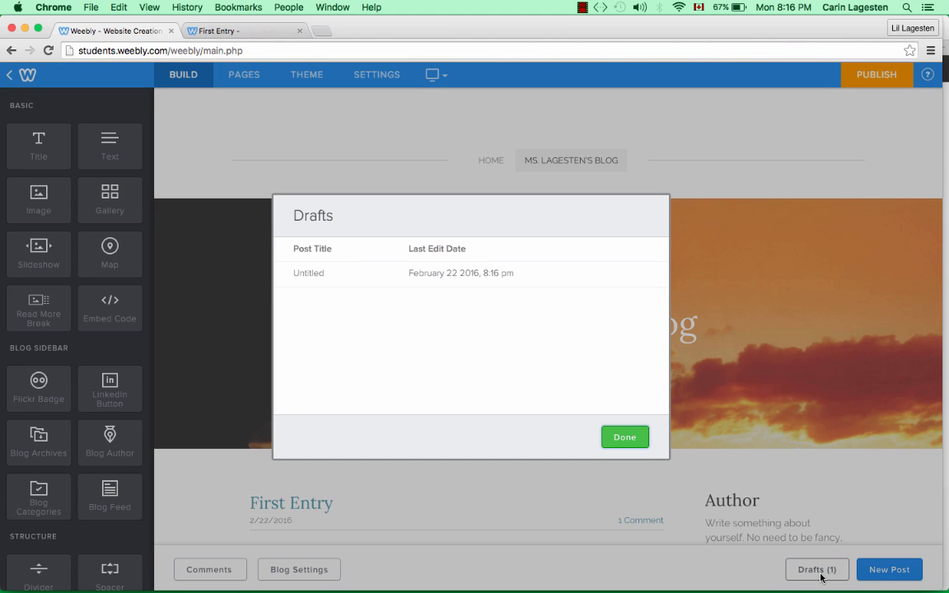
{"action": "left_click", "coordinate": [439, 280]}
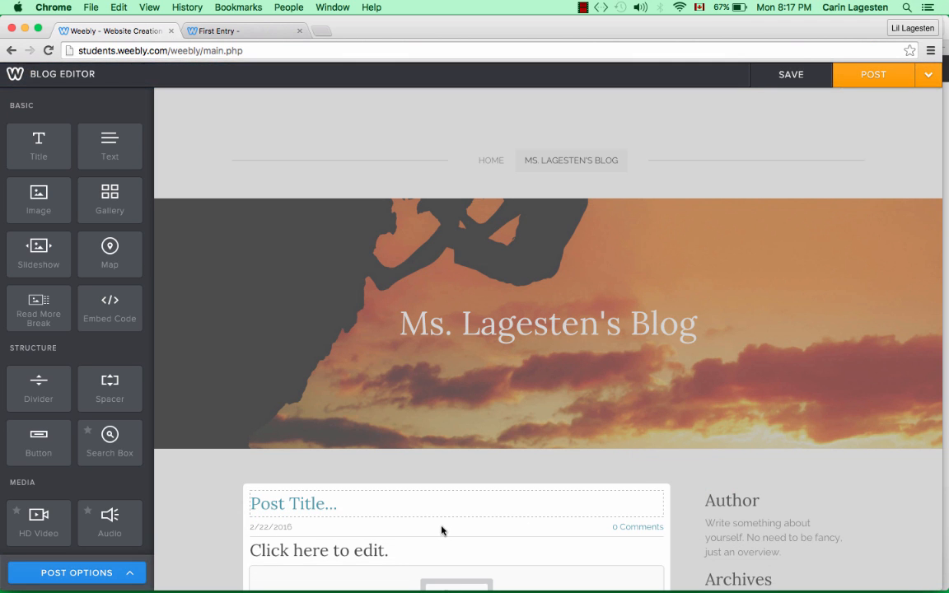
{"action": "left_click", "coordinate": [877, 77]}
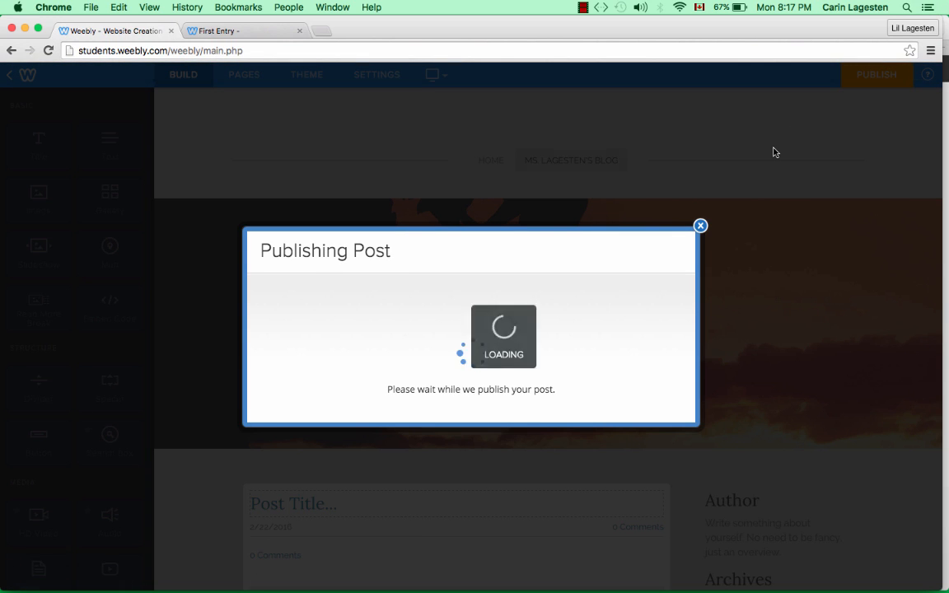
{"action": "left_click", "coordinate": [700, 235]}
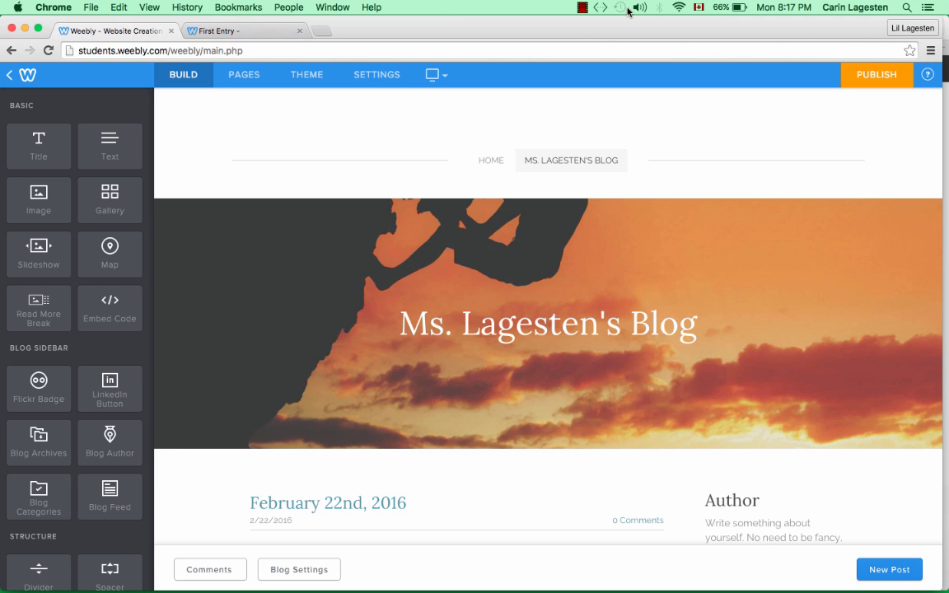
{"action": "left_click", "coordinate": [582, 8]}
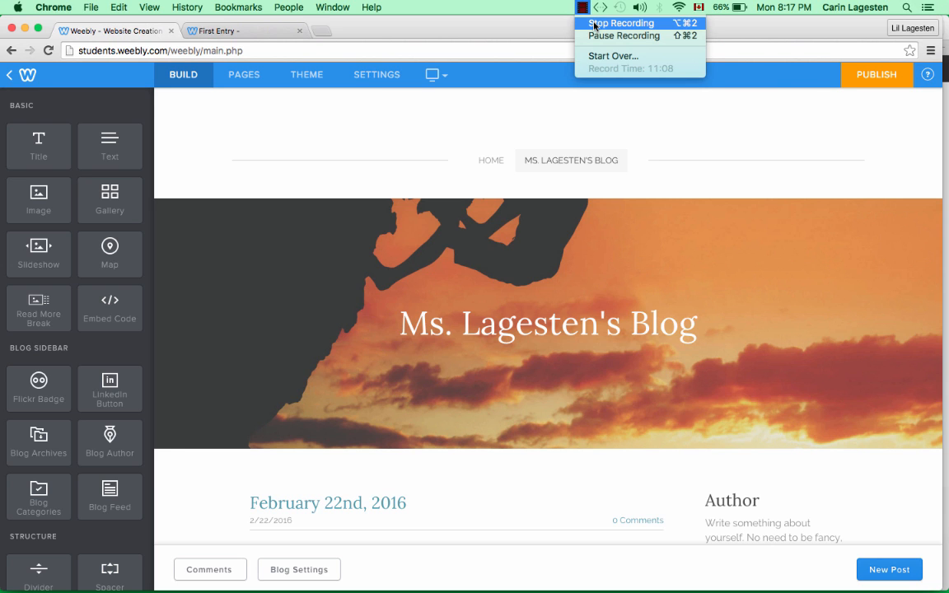
{"action": "left_click", "coordinate": [595, 25]}
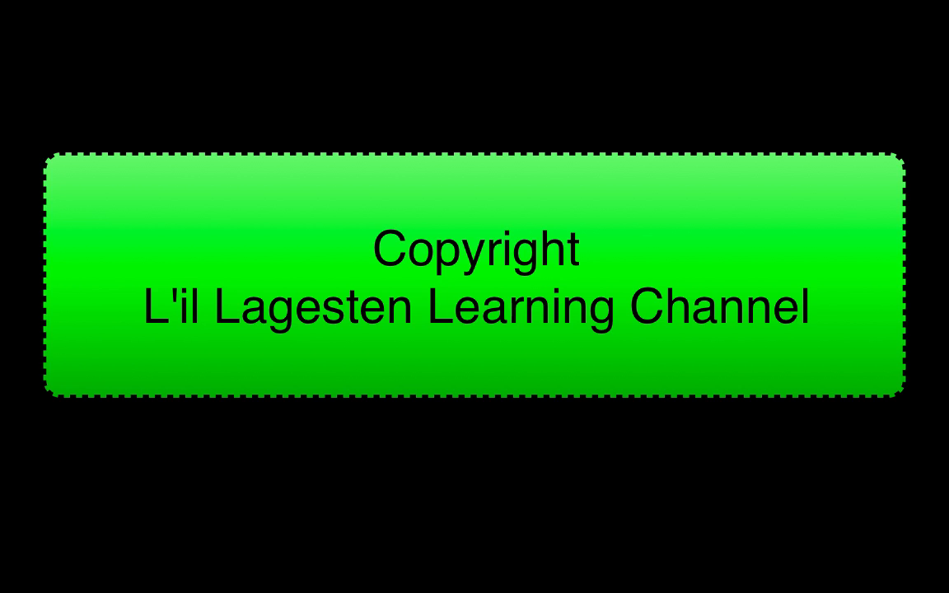